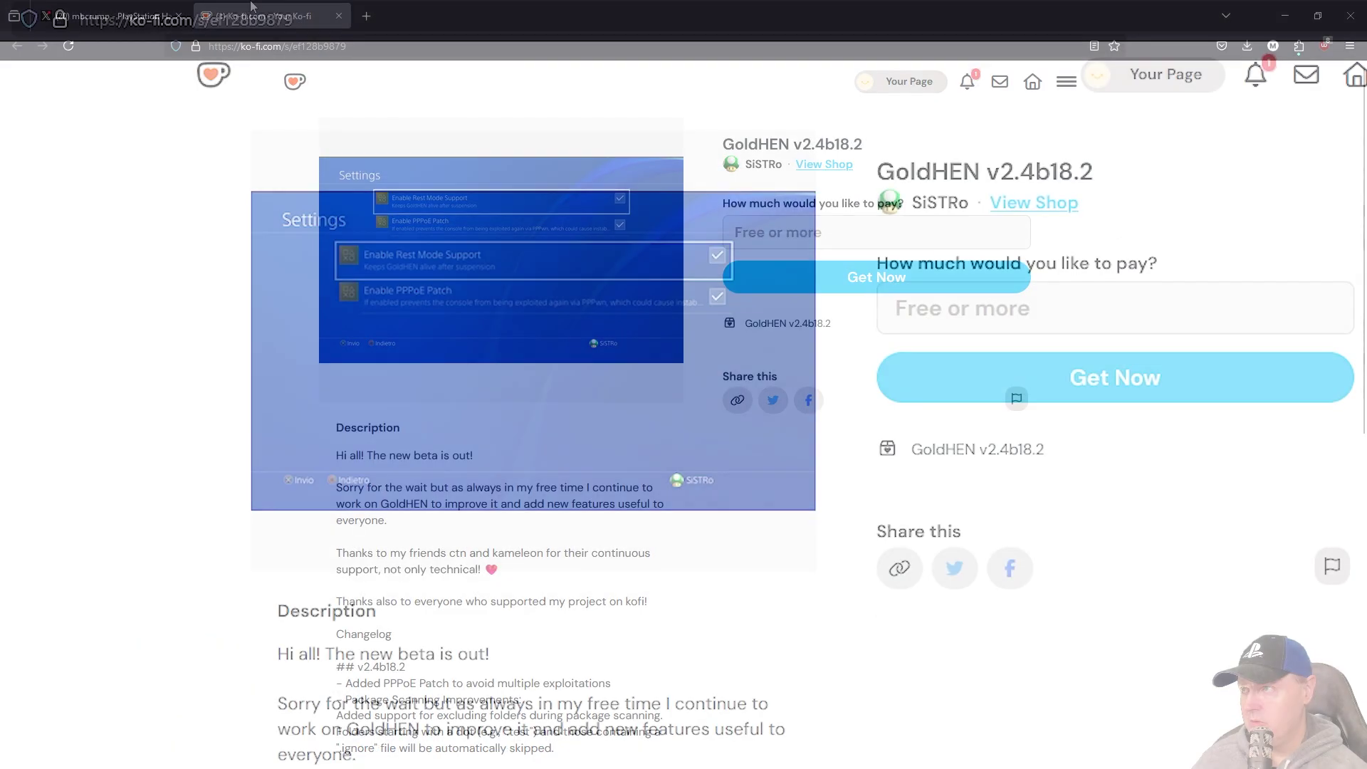
Scroll down to the Ko-fi GoldHEN v2.4b18.2 changelog and highlight the folder-exclusion paragraph
scroll(171, 689, "down", 2)
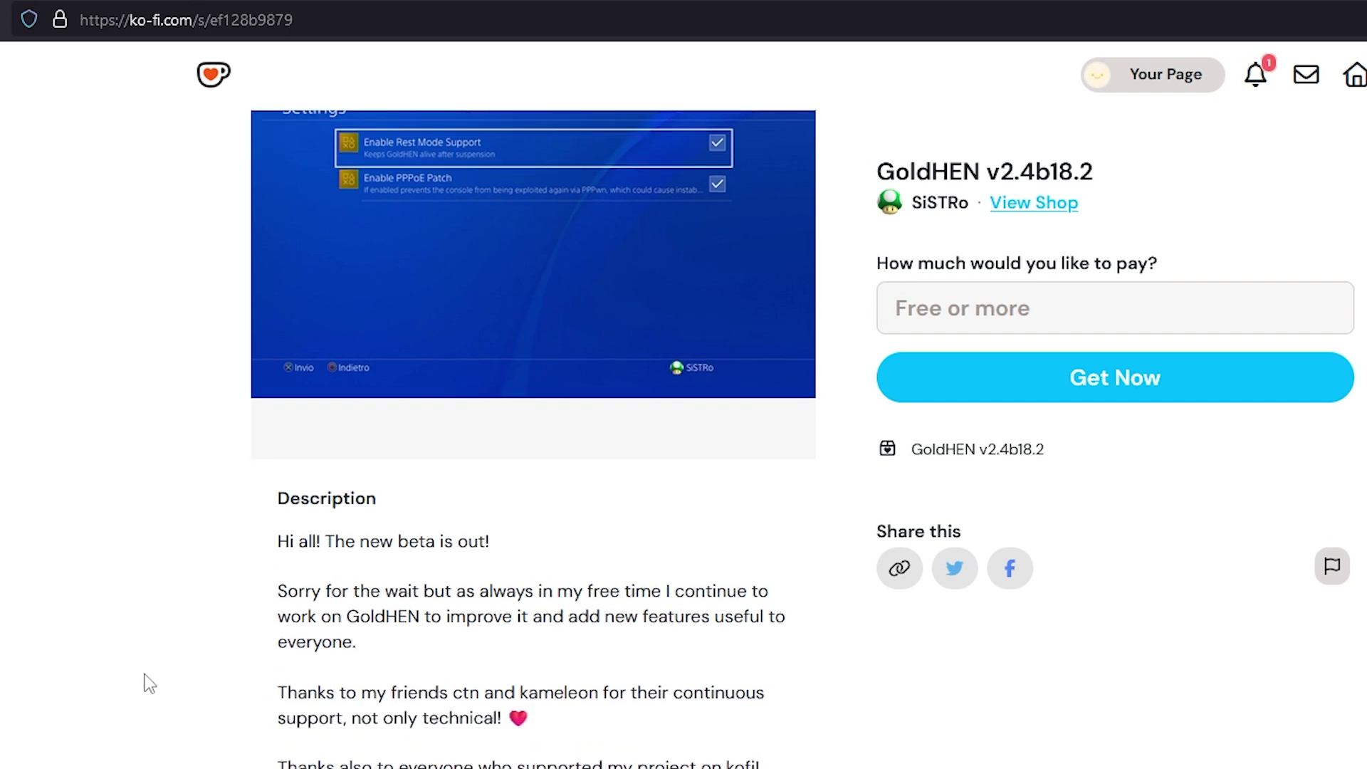
scroll(144, 674, "down", 2)
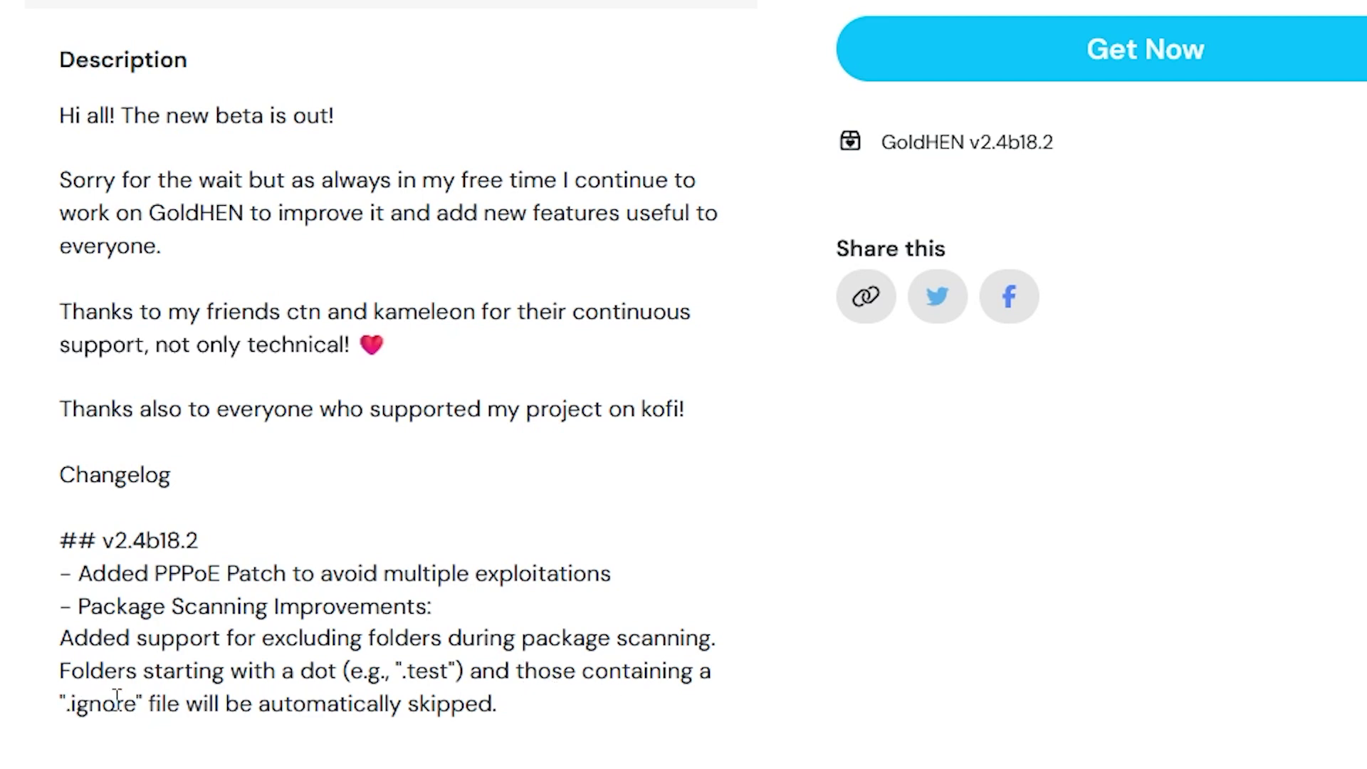
triple_click(510, 707)
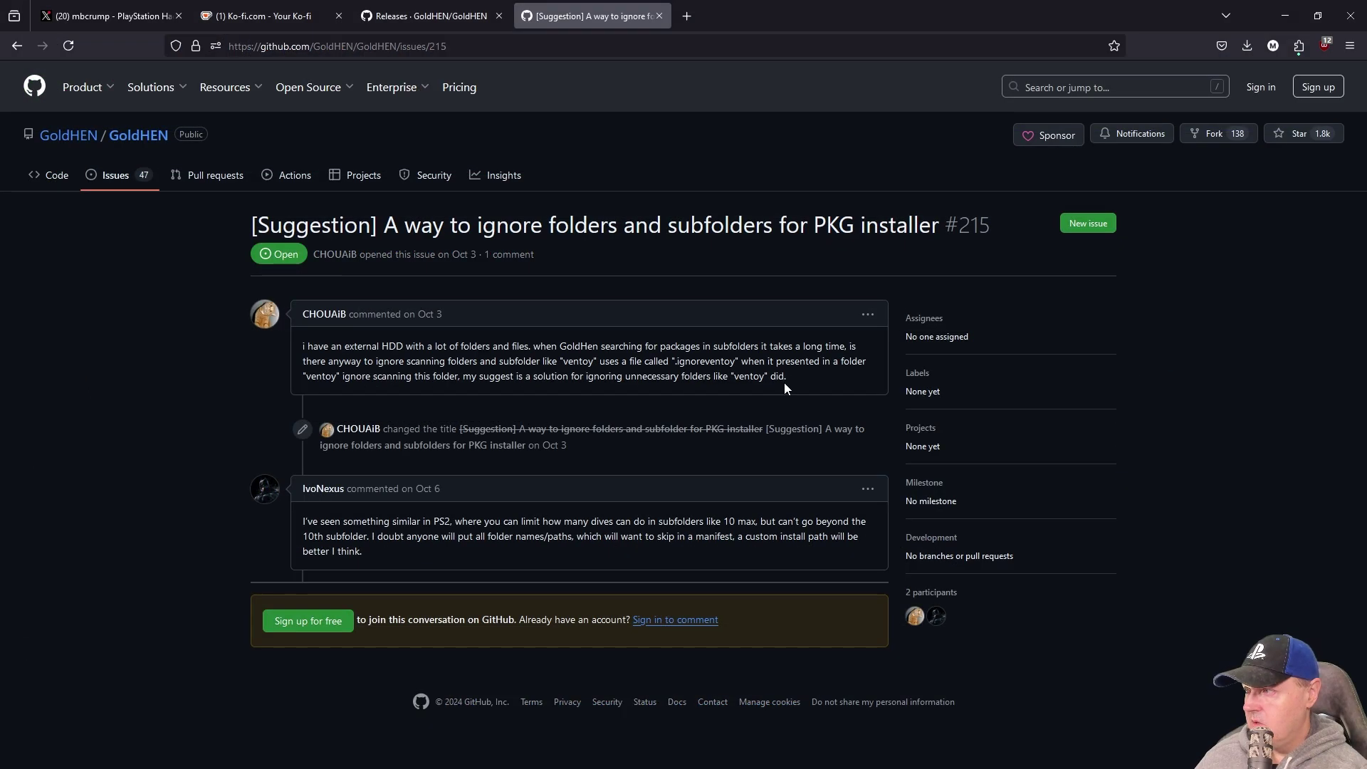
Select part of GitHub issue #215's opening comment, then return to the Ko-fi GoldHEN page
left_click_drag(778, 375, 847, 348)
left_click(812, 366)
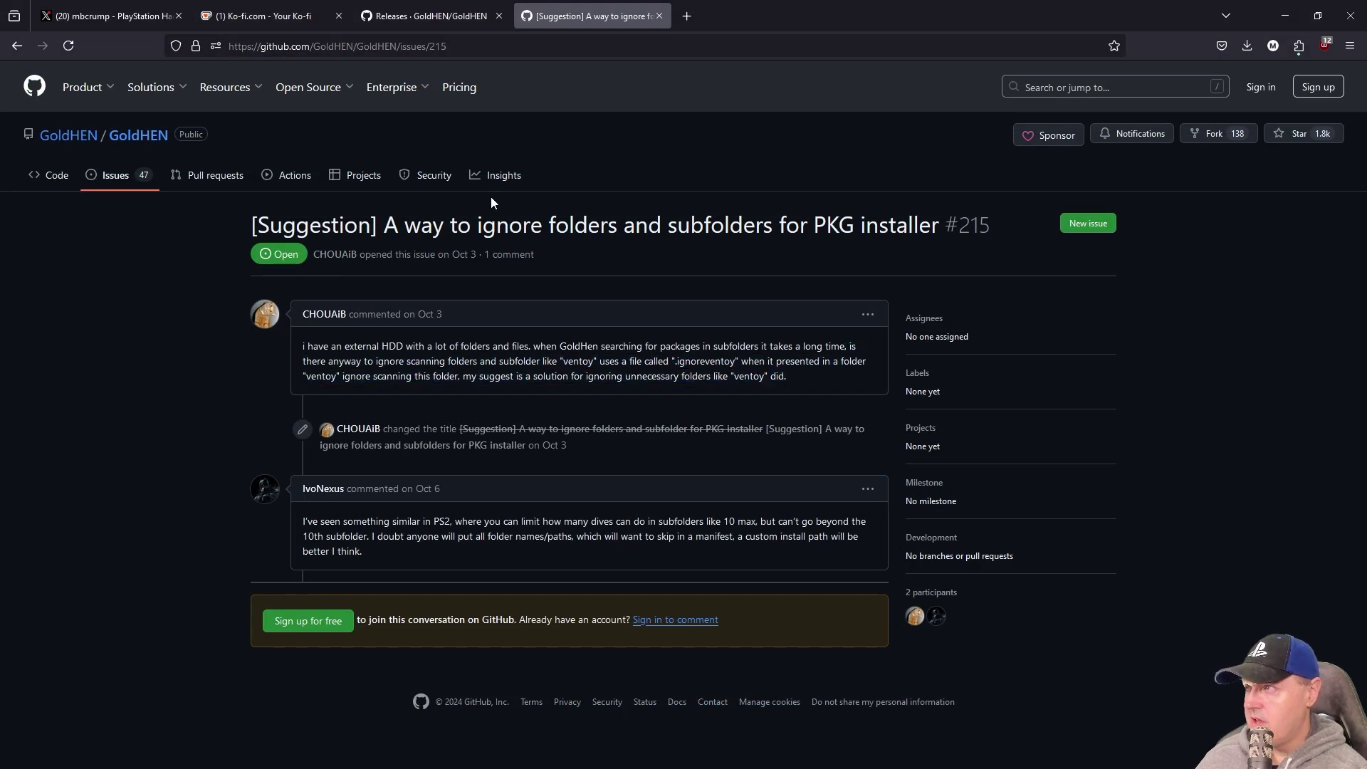
Clear the changelog highlight on Ko-fi, revisit issue #215, then open the GoldHEN releases page
left_click(265, 16)
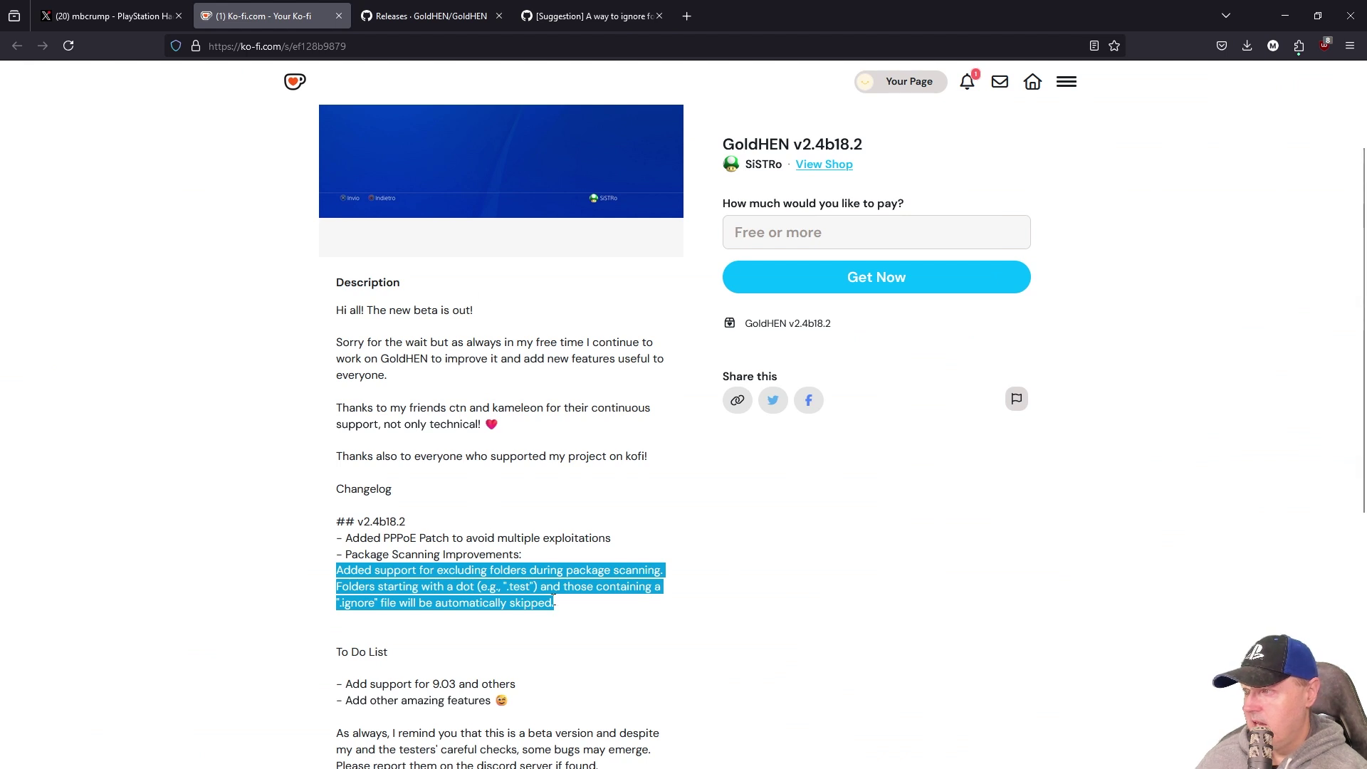
left_click(342, 589)
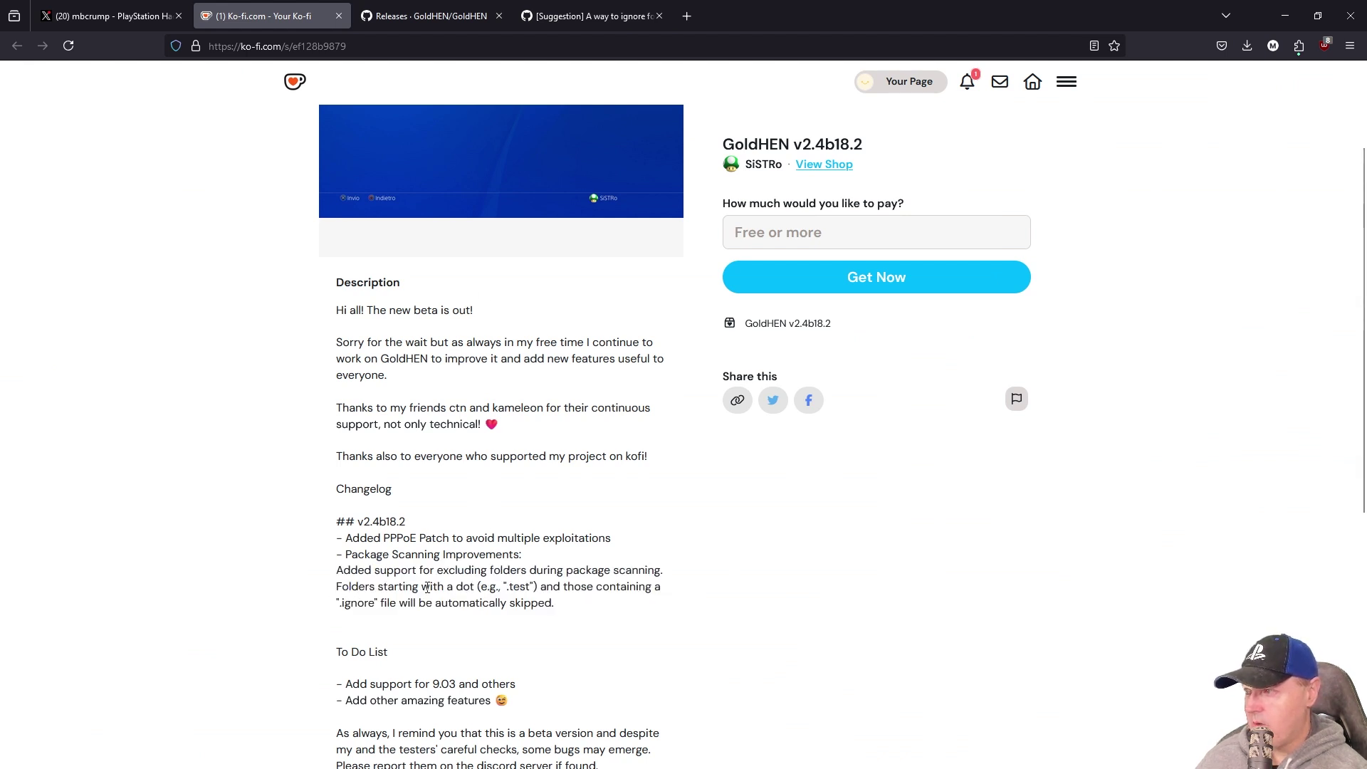
left_click(588, 16)
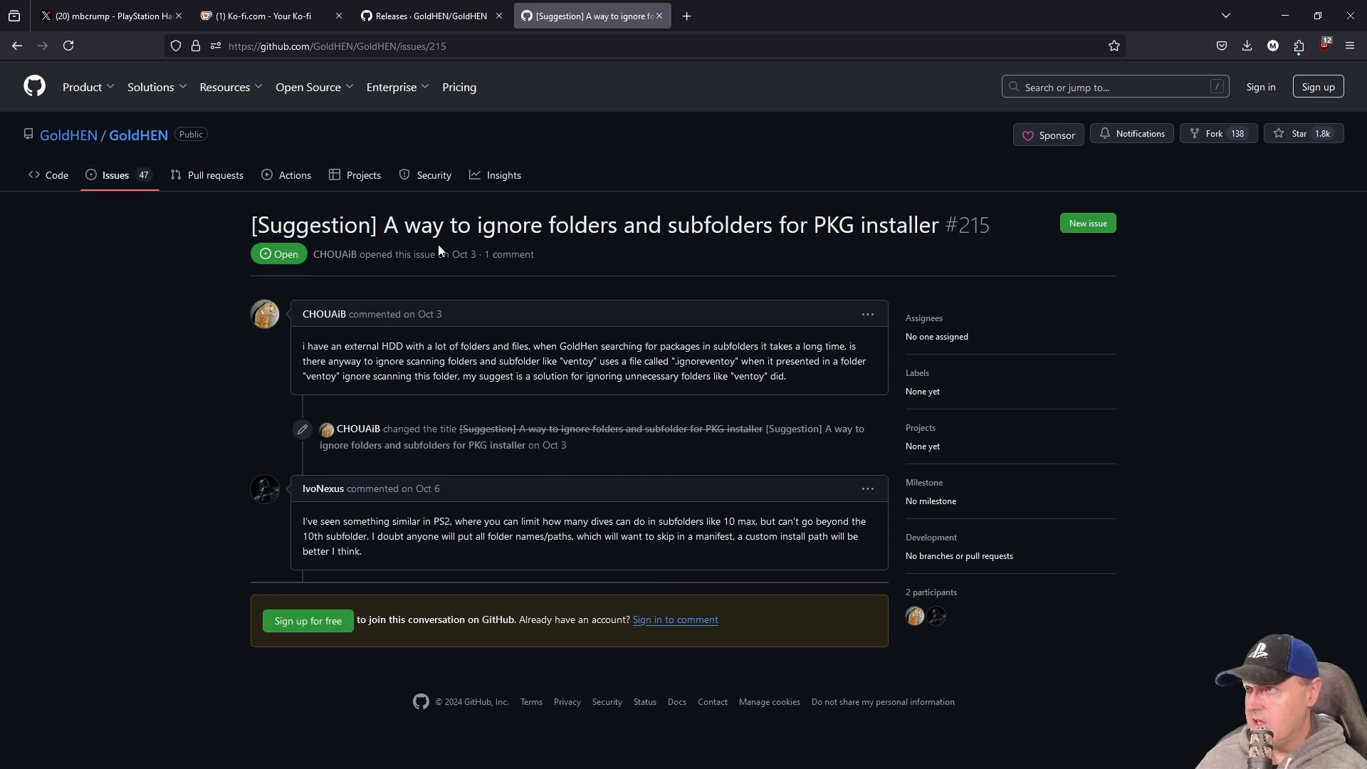
left_click(412, 17)
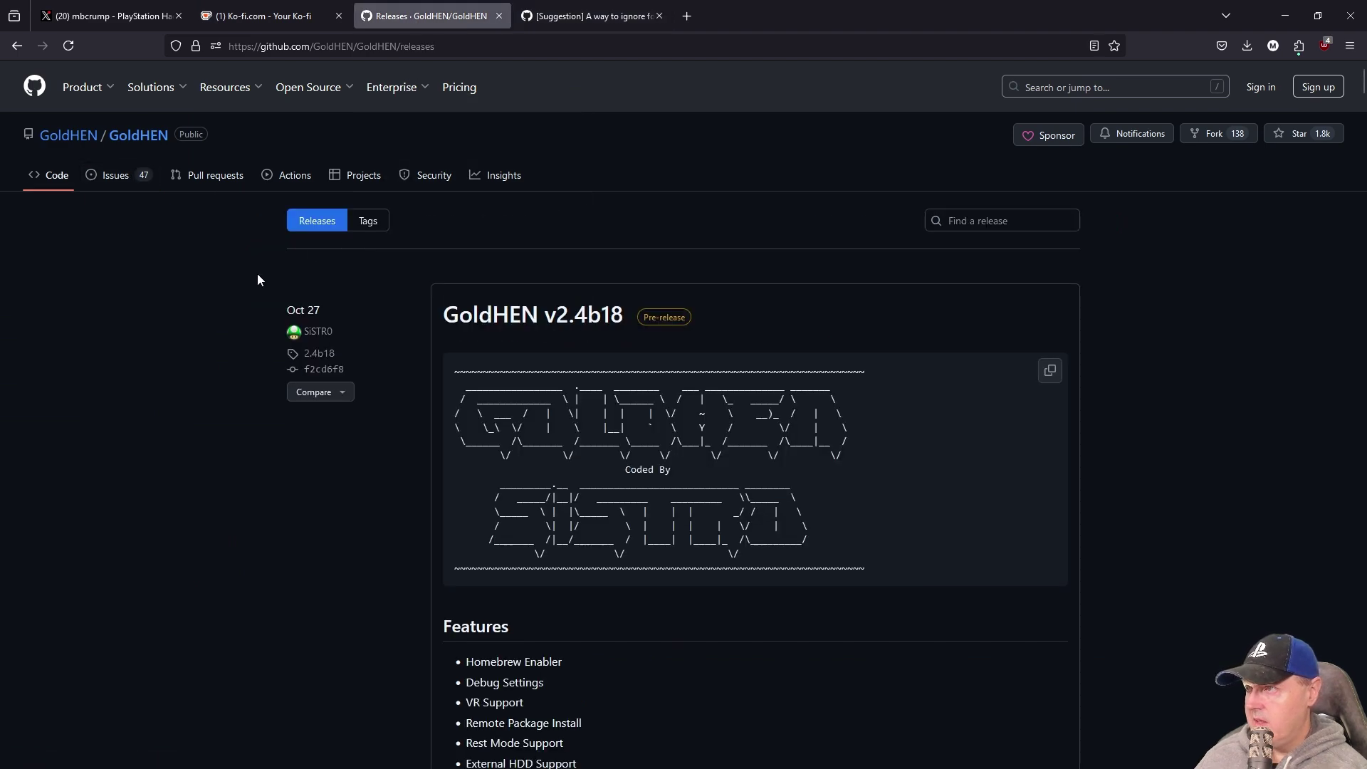
Reload the releases page, look over the v2.4b18 Features list, and return to the Ko-fi v2.4b18.2 page
left_click(71, 44)
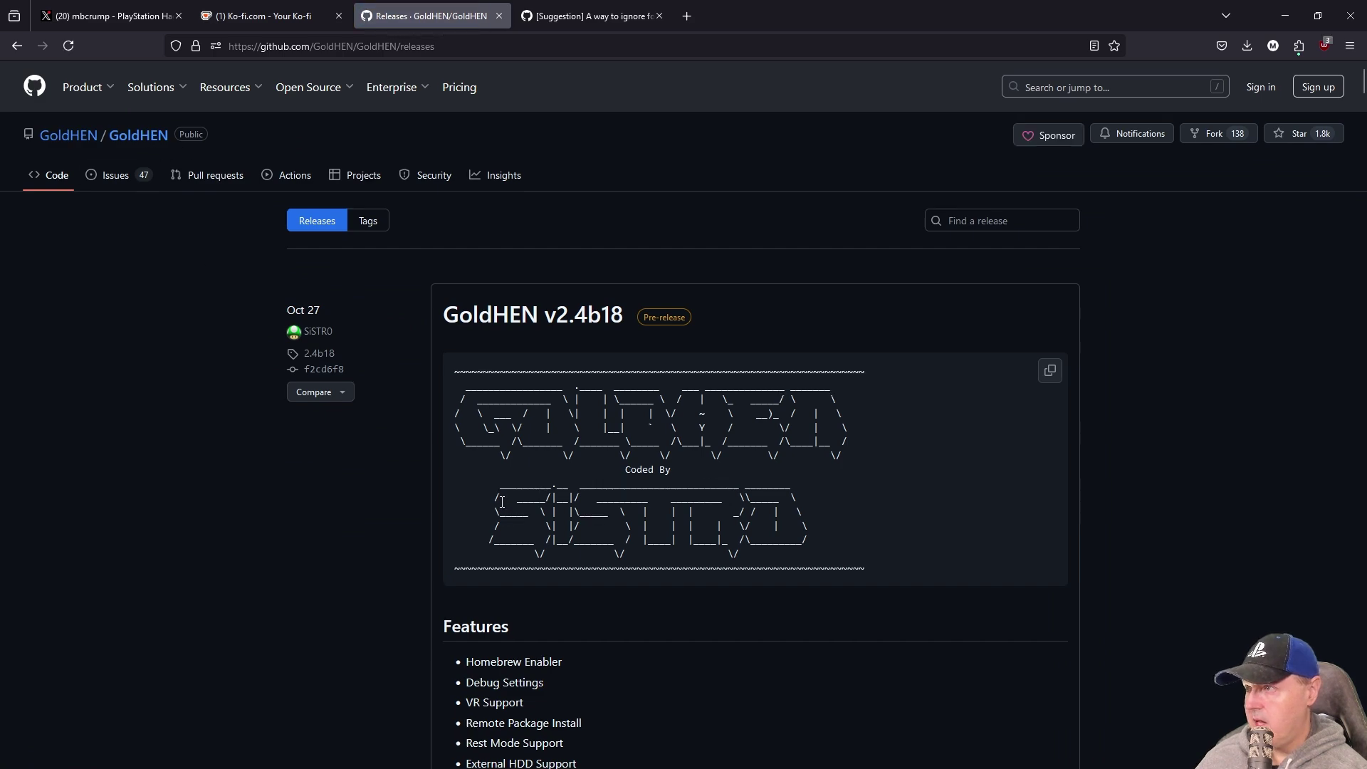
scroll(678, 577, "down", 8)
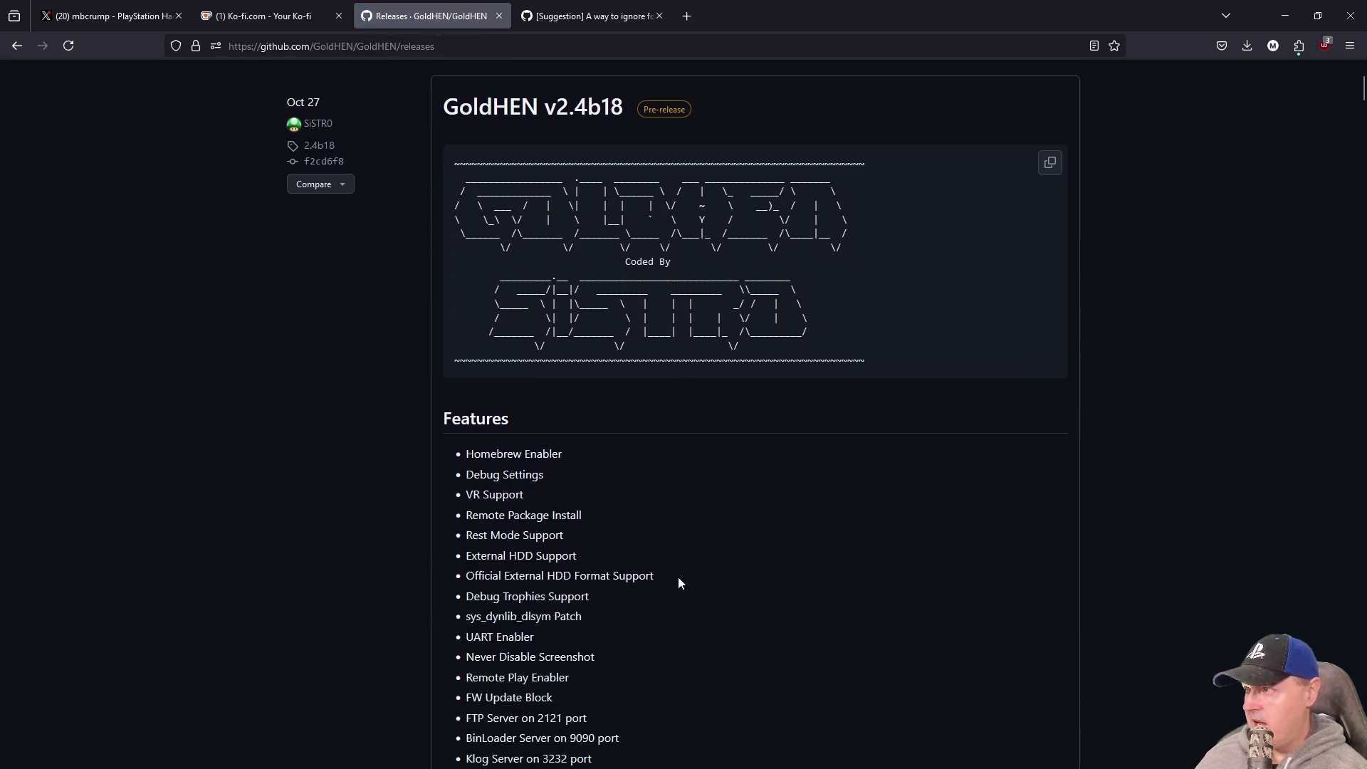
scroll(672, 580, "up", 8)
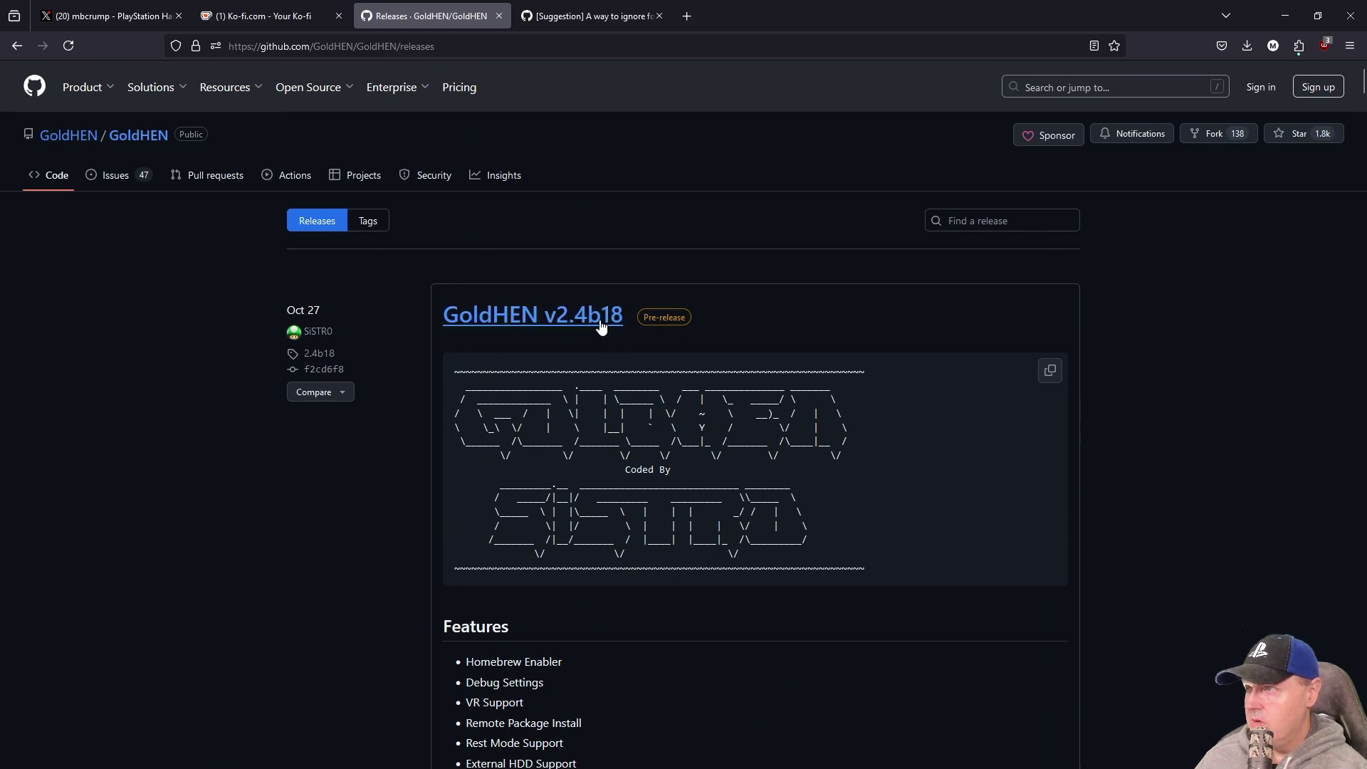
left_click(264, 15)
scroll(297, 318, "up", 2)
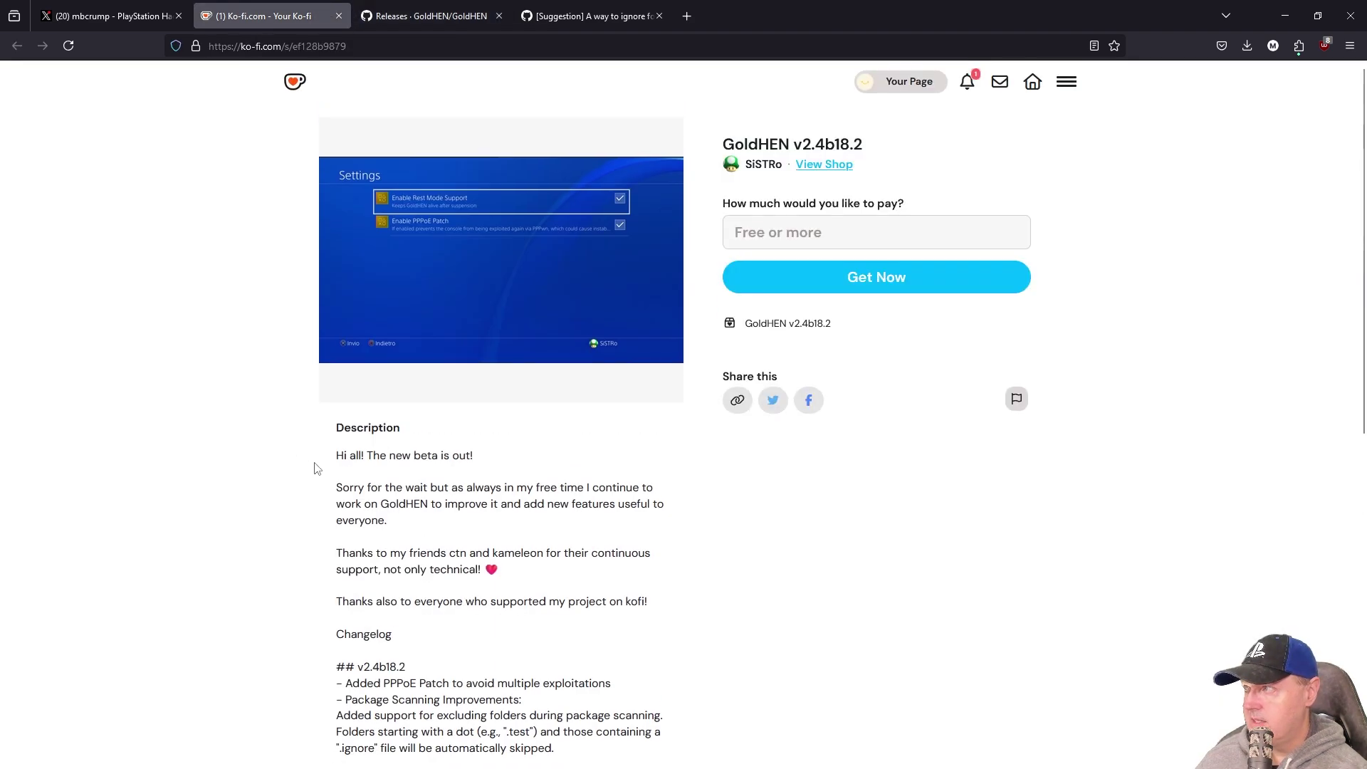
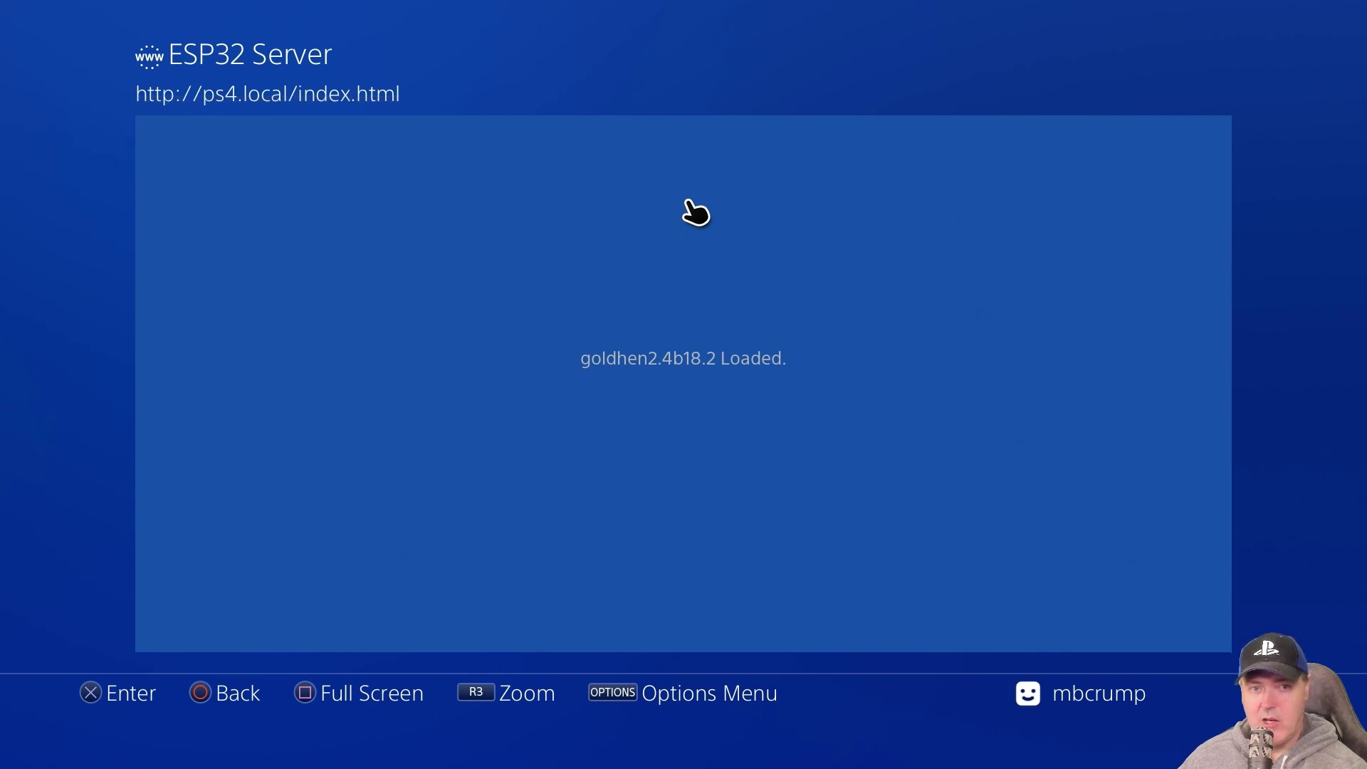
Return home from the ESP32 Server page and open GoldHEN's Settings page
key("super")
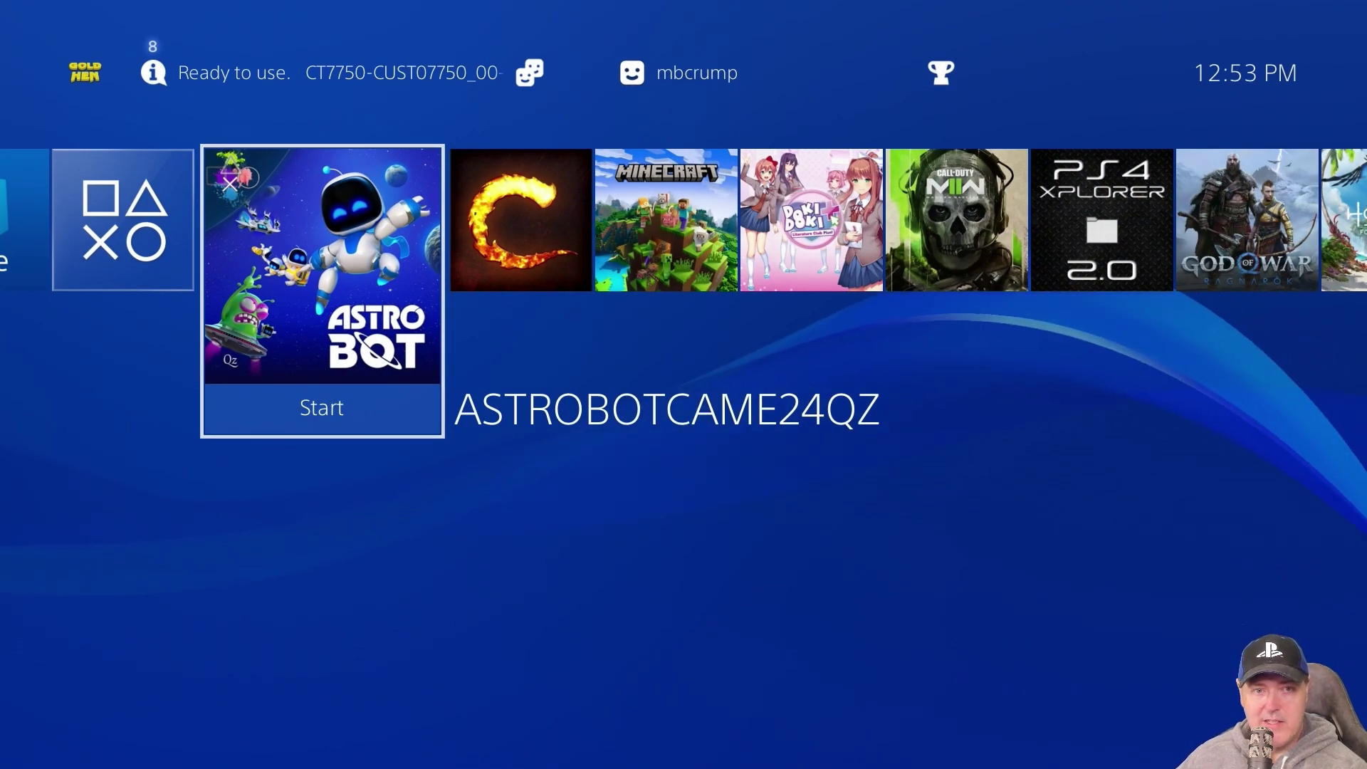
key("Up")
key("Left")
key("Left")
key("Left")
key("Left")
key("Left")
key("Left")
key("Left")
key("Left")
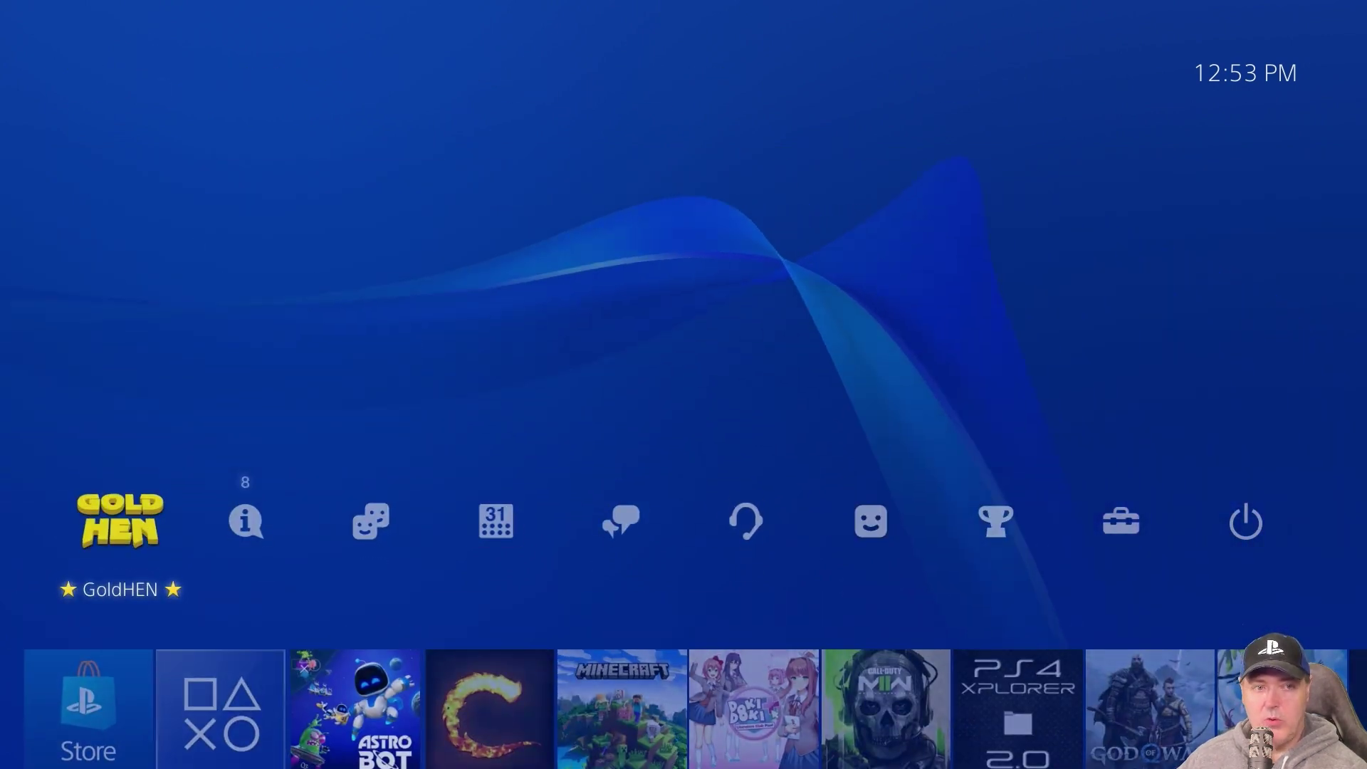
key("Return")
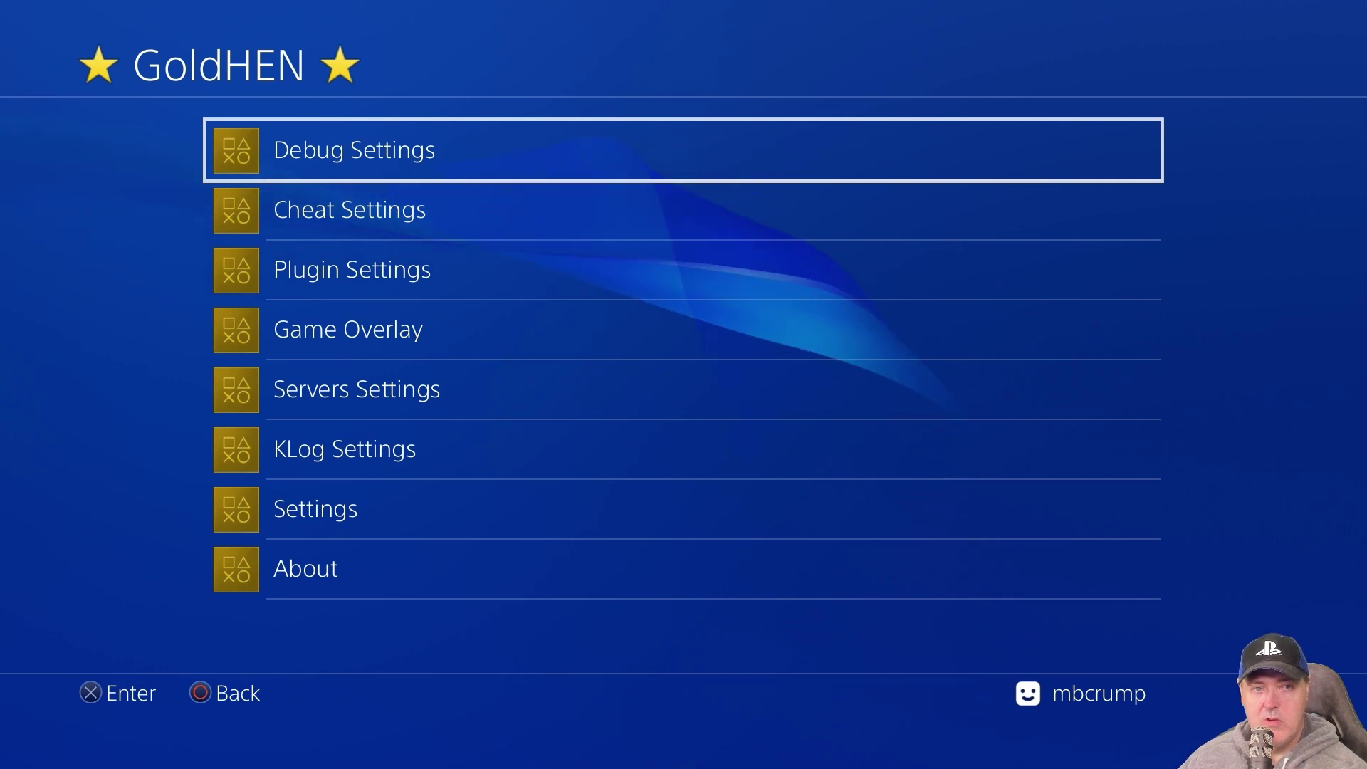
key("Down")
key("Down")
key("Down")
key("Down")
key("Down")
key("Down")
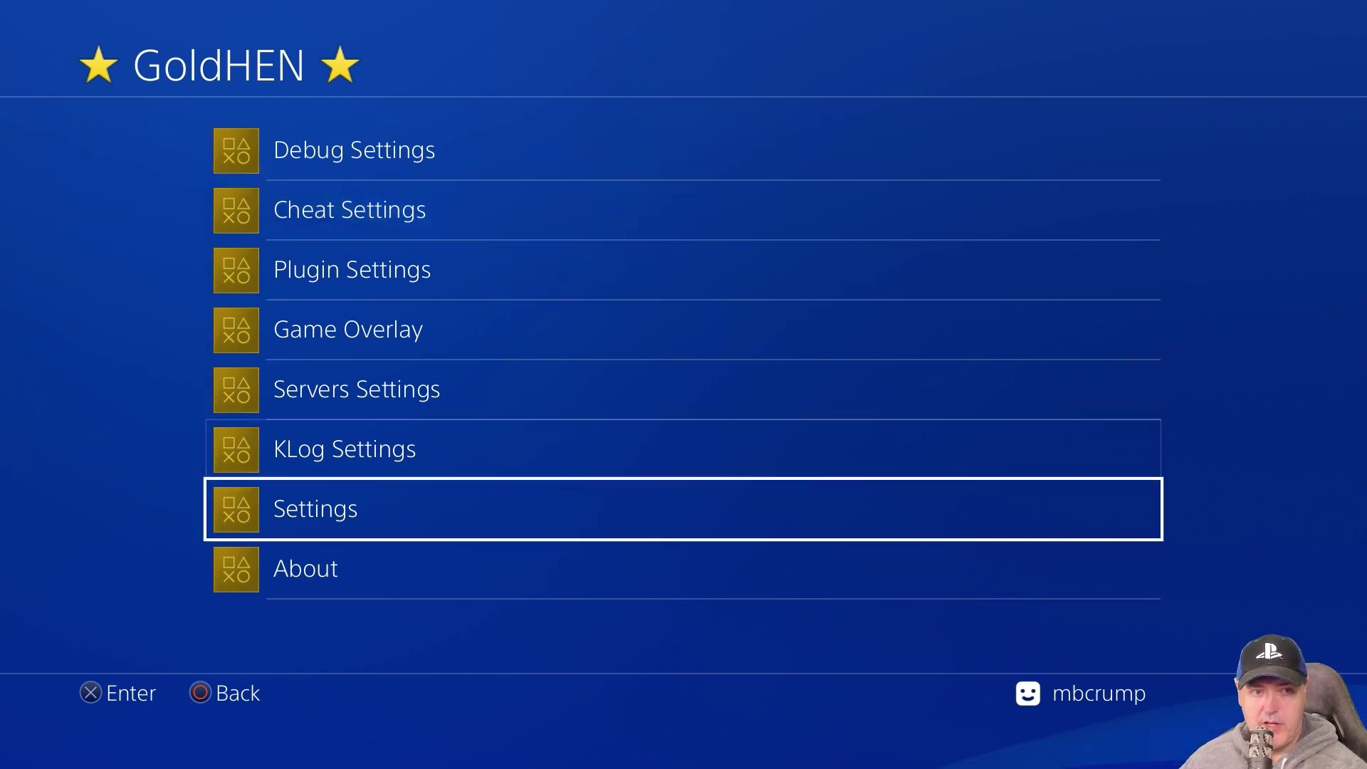
key("Return")
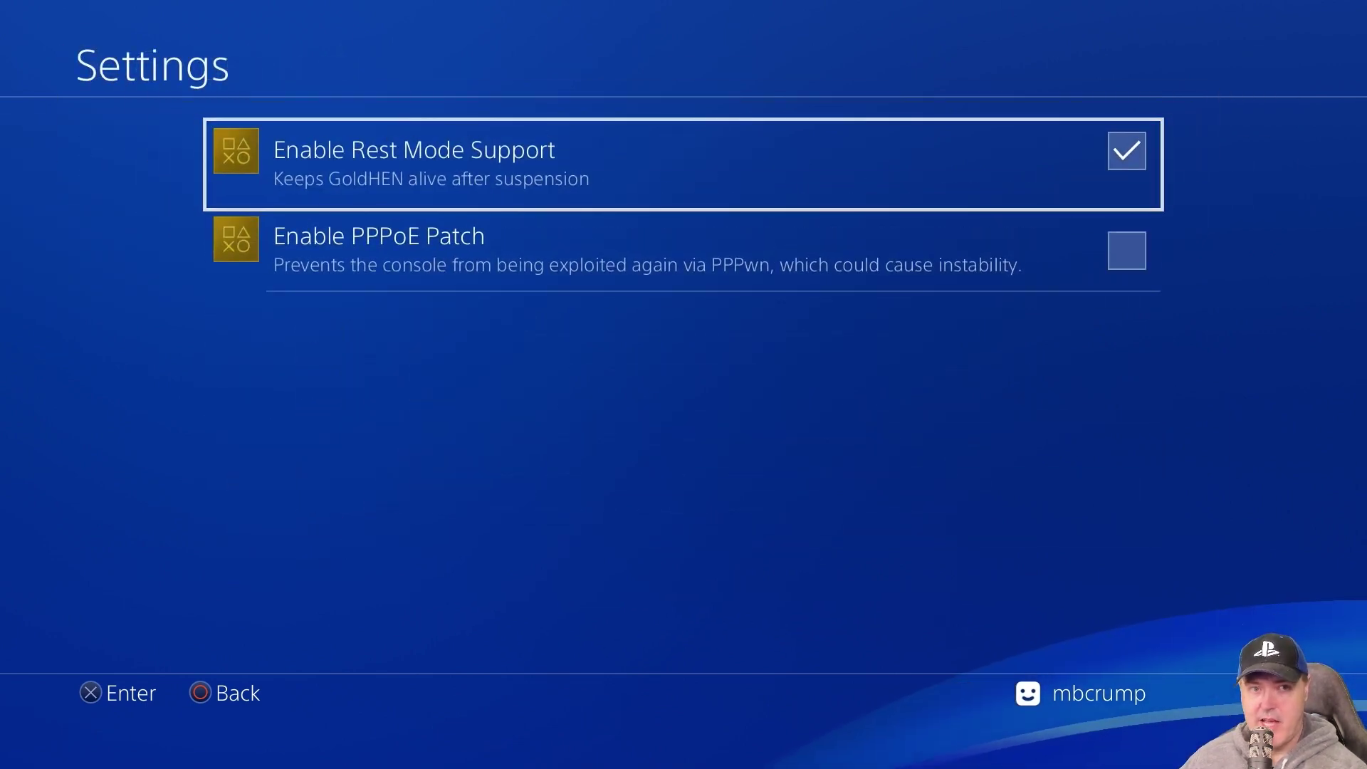
Enable the PPPoE Patch checkbox, with Rest Mode Support left on
key("Down")
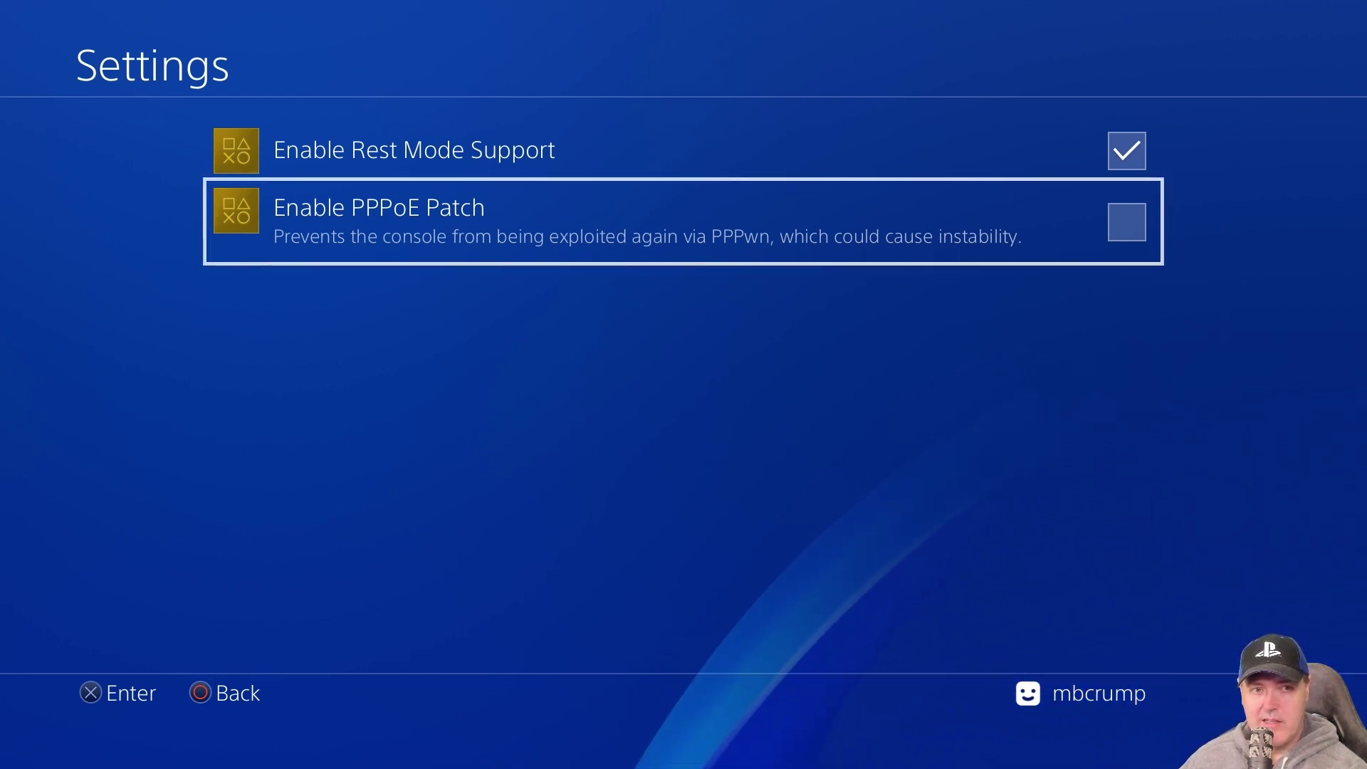
key("Return")
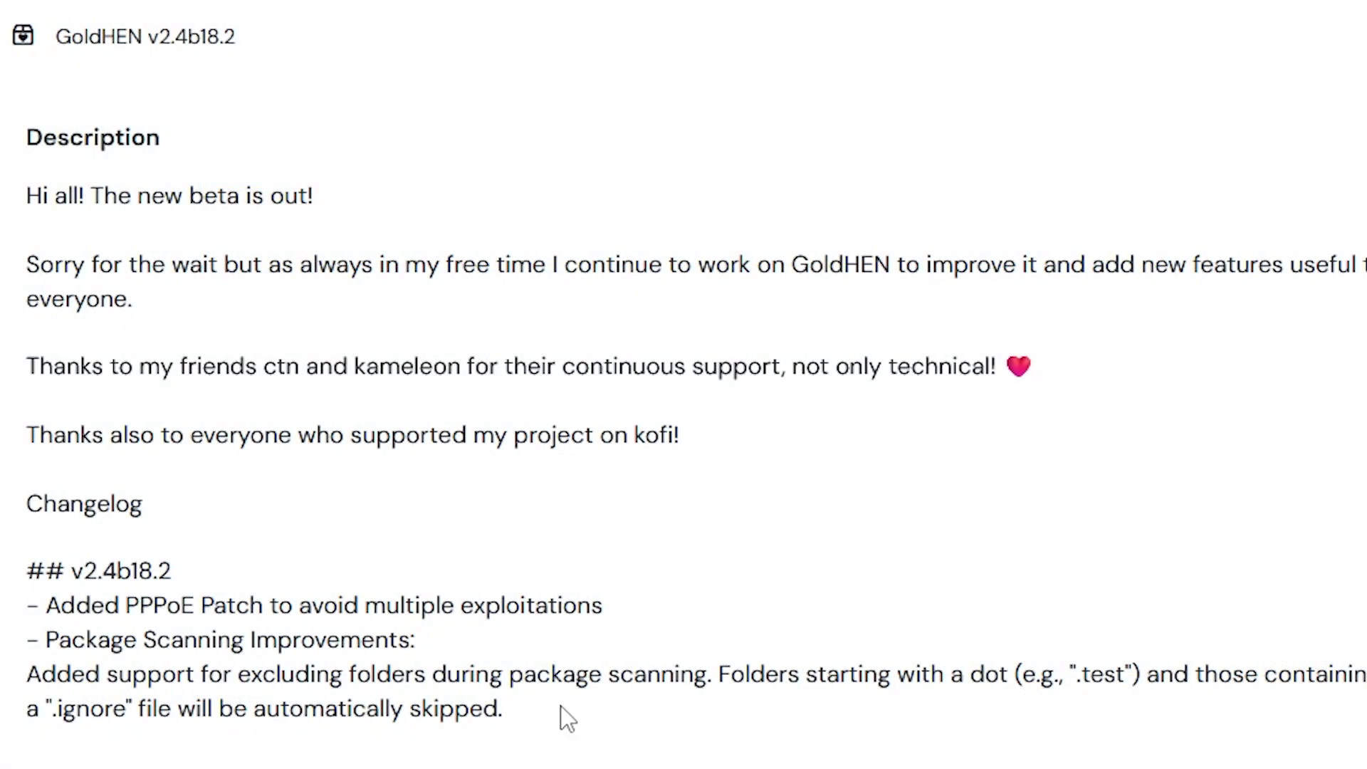
Highlight 'Package Scanning Improvements' in the GoldHEN v2.4b18.2 changelog
left_click_drag(411, 639, 105, 637)
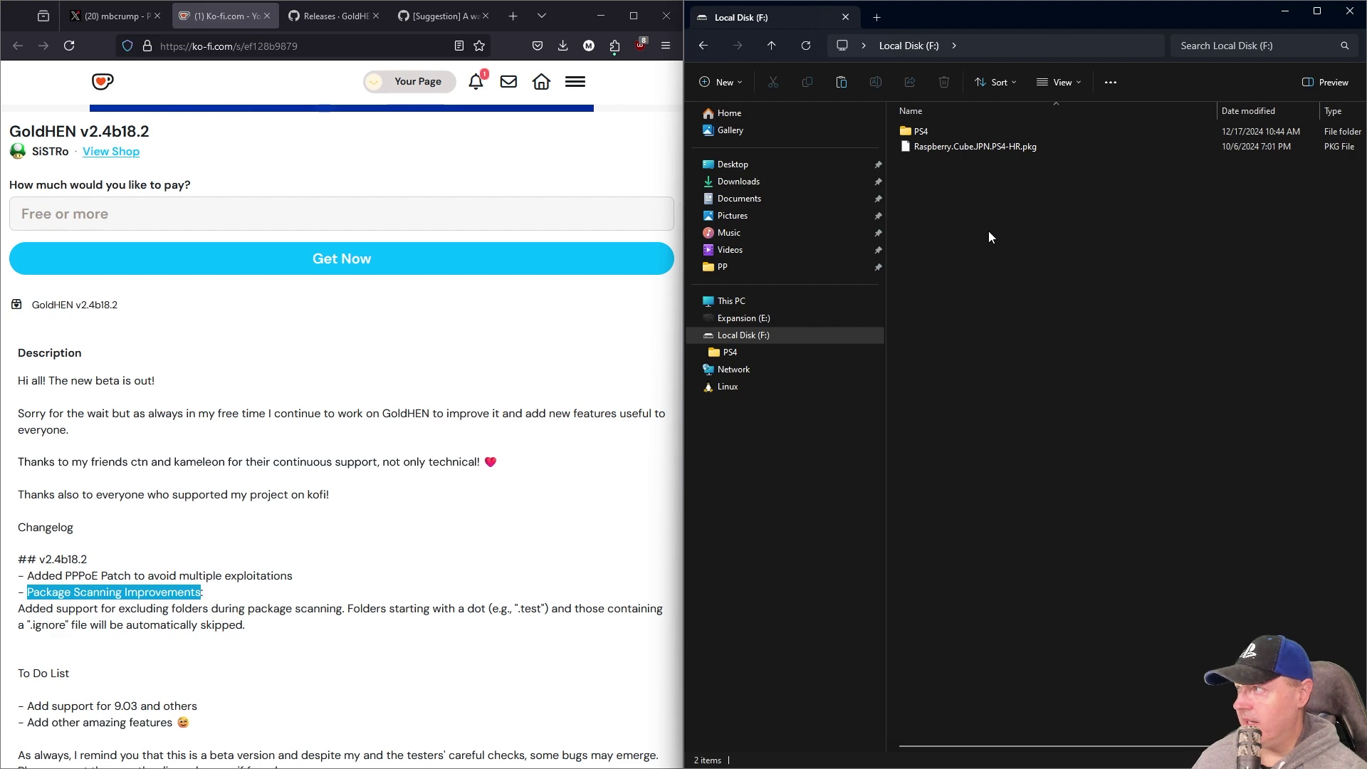
Create a new folder named .michael on Local Disk (F:)
mouse_move(1030, 154)
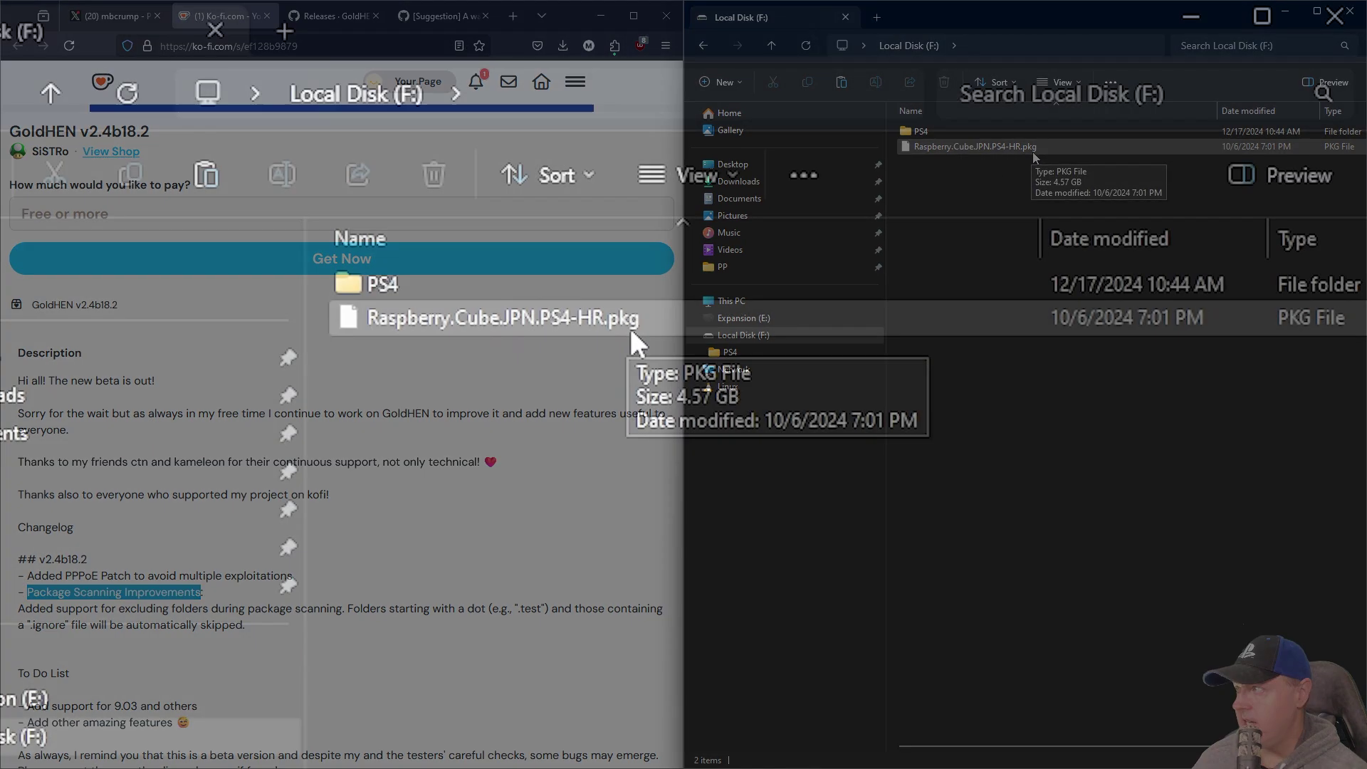
left_click(622, 330)
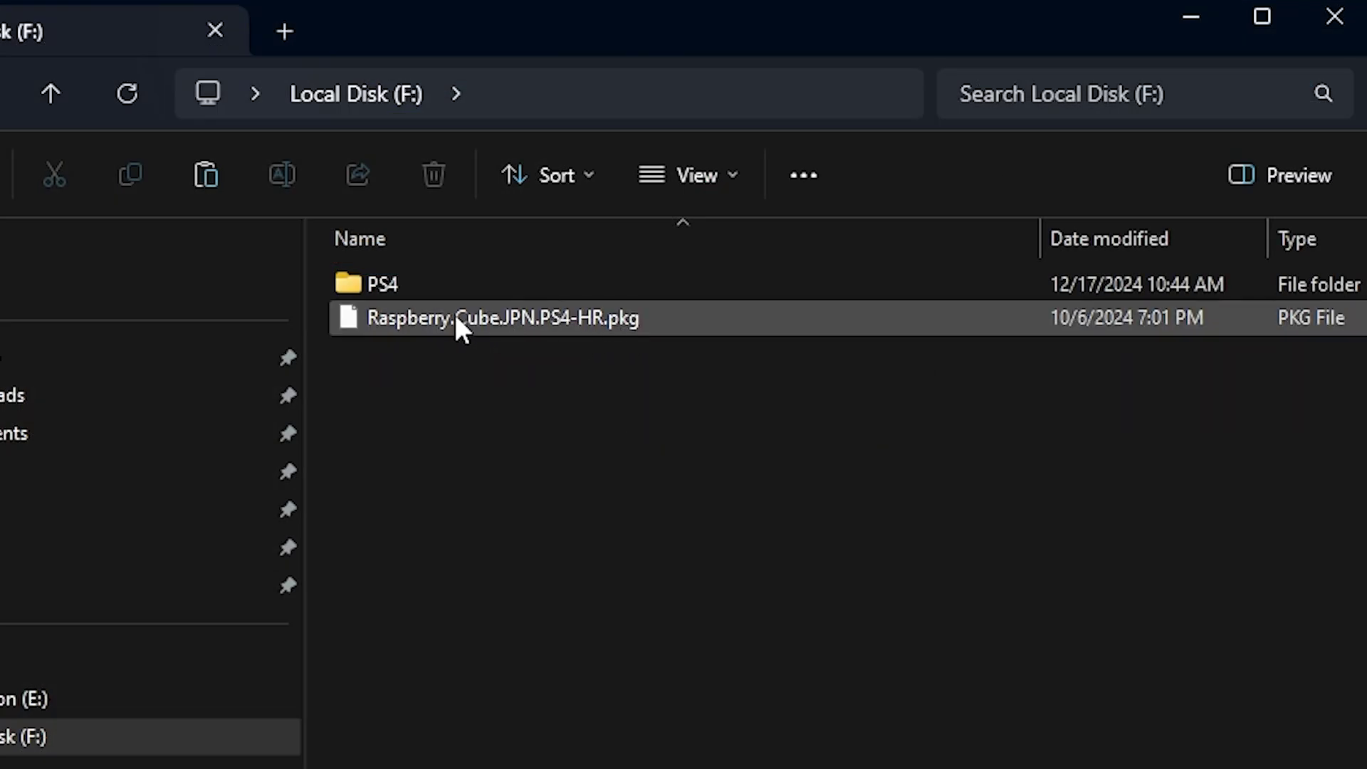
mouse_move(443, 327)
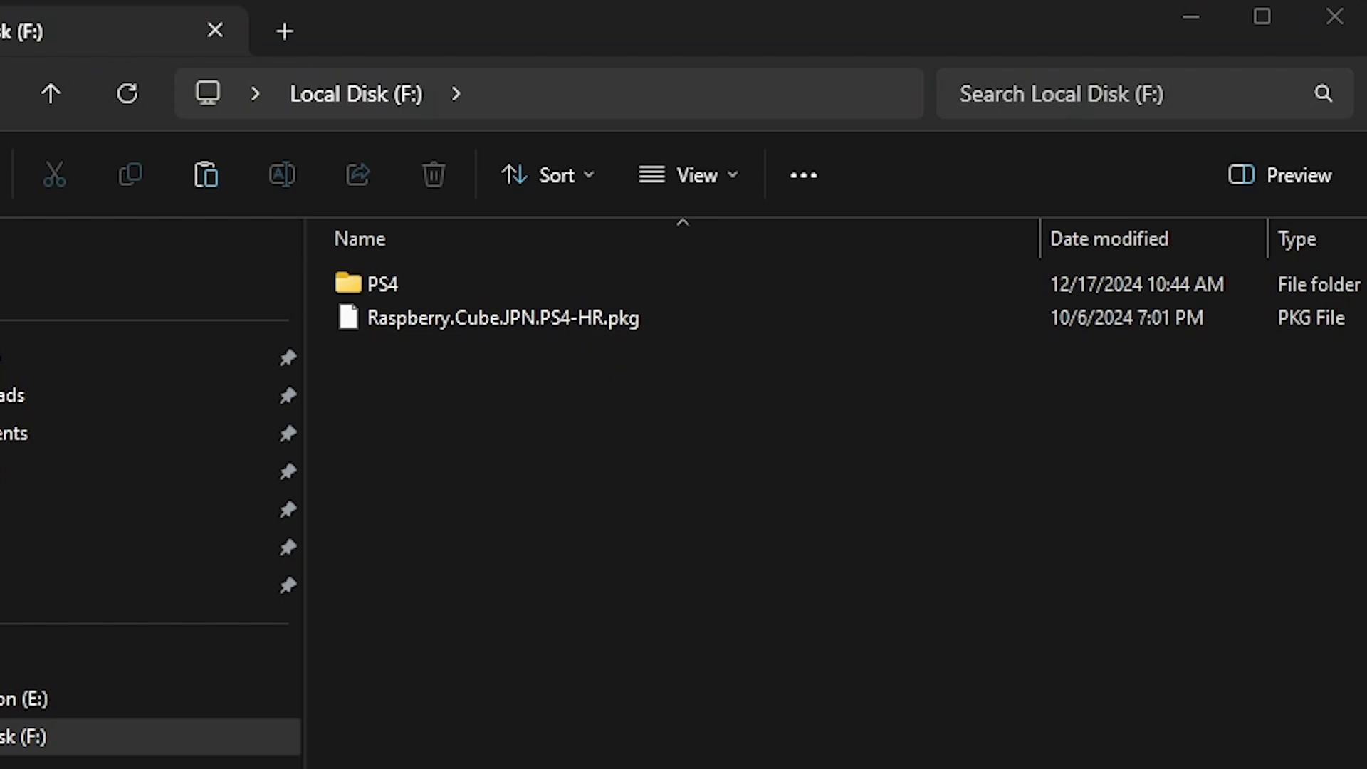
right_click(507, 563)
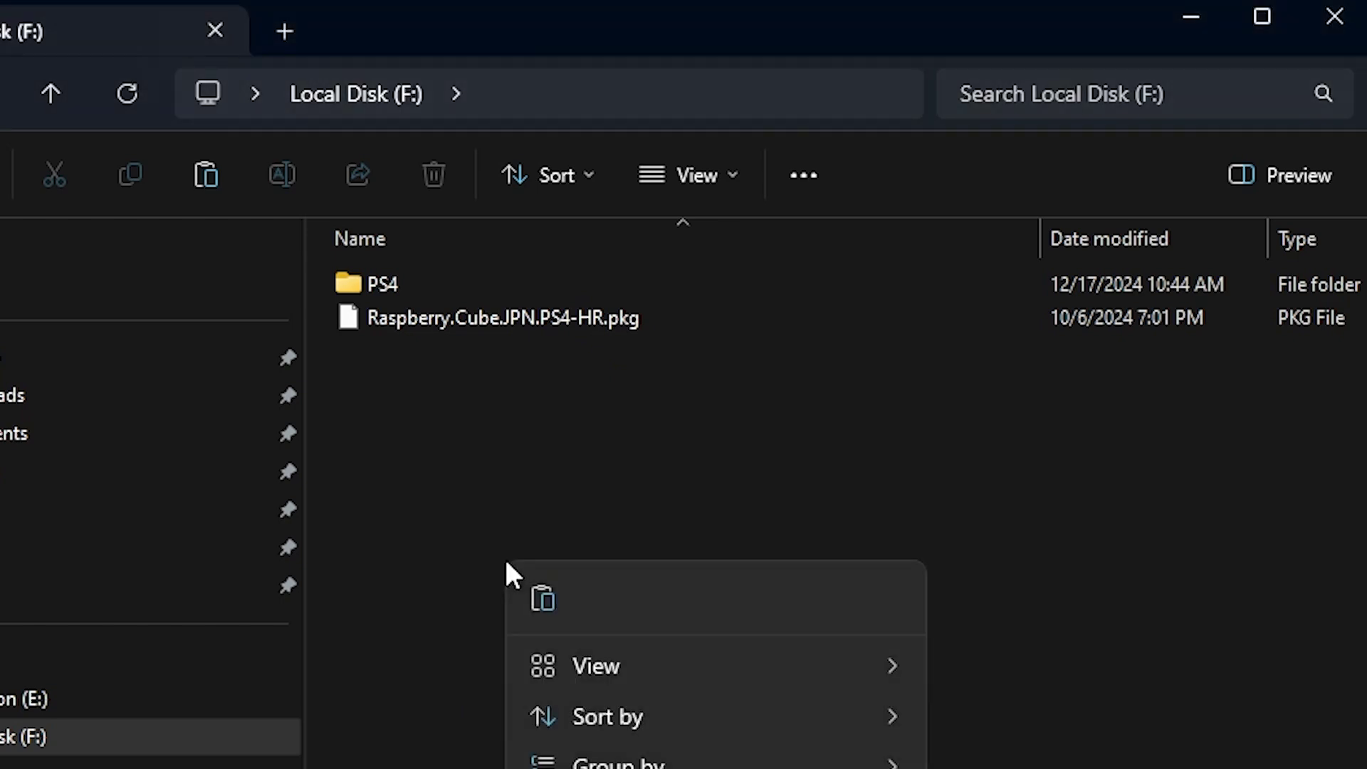
mouse_move(570, 665)
key("ctrl+shift+n")
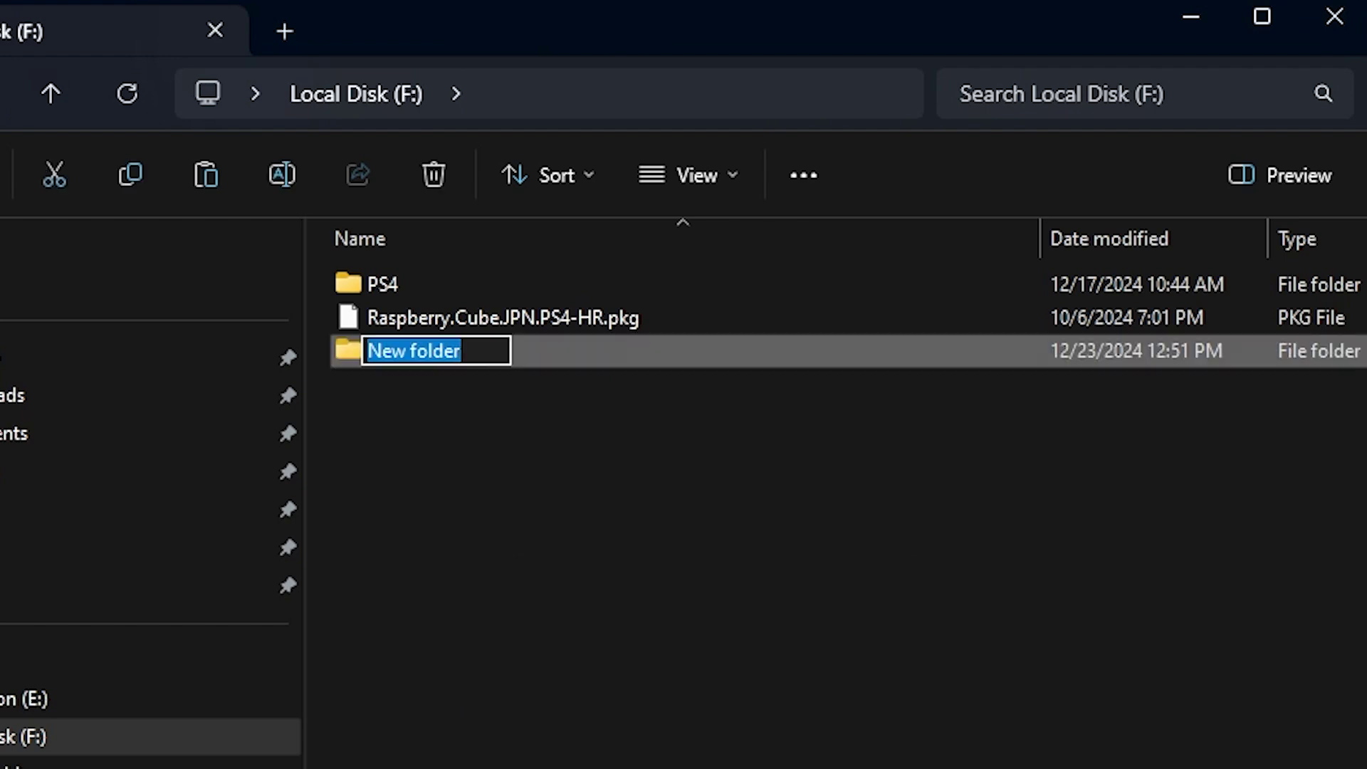
type(".michael")
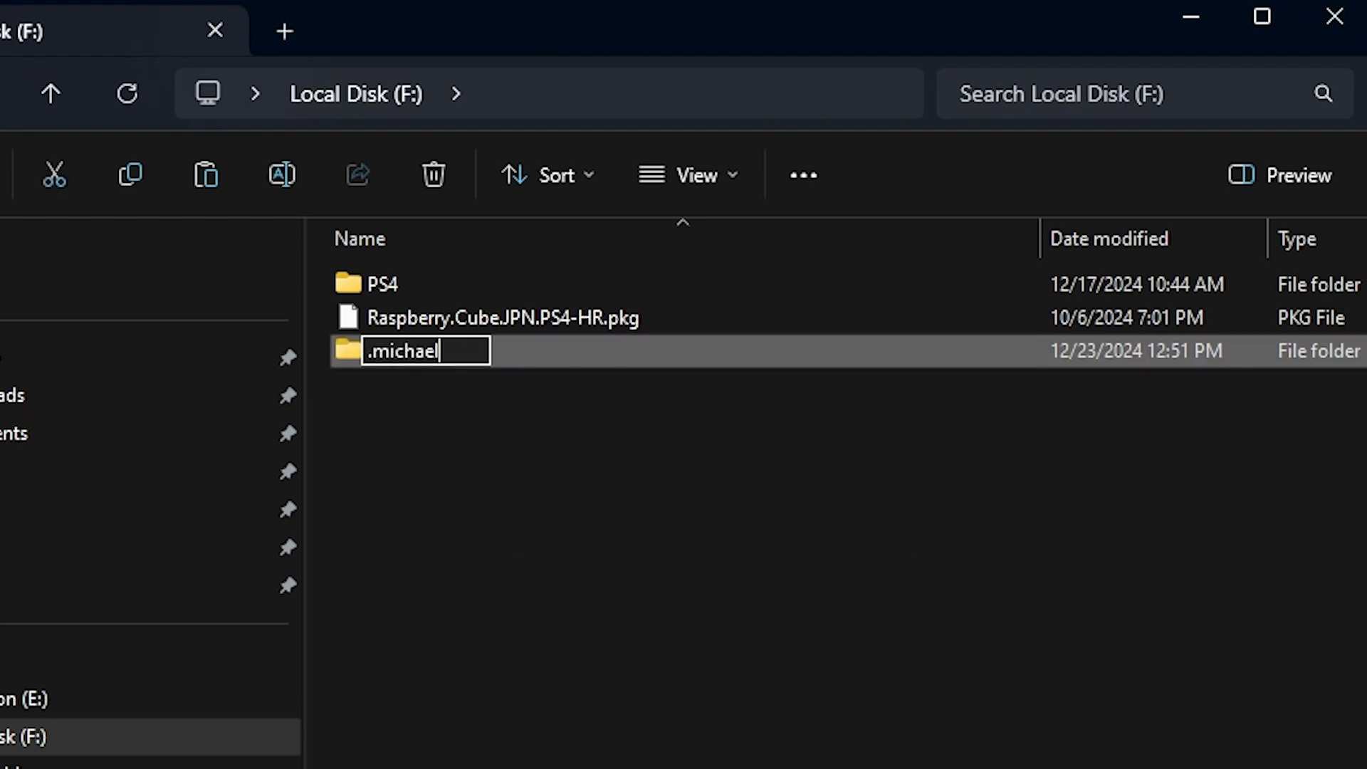
key("Return")
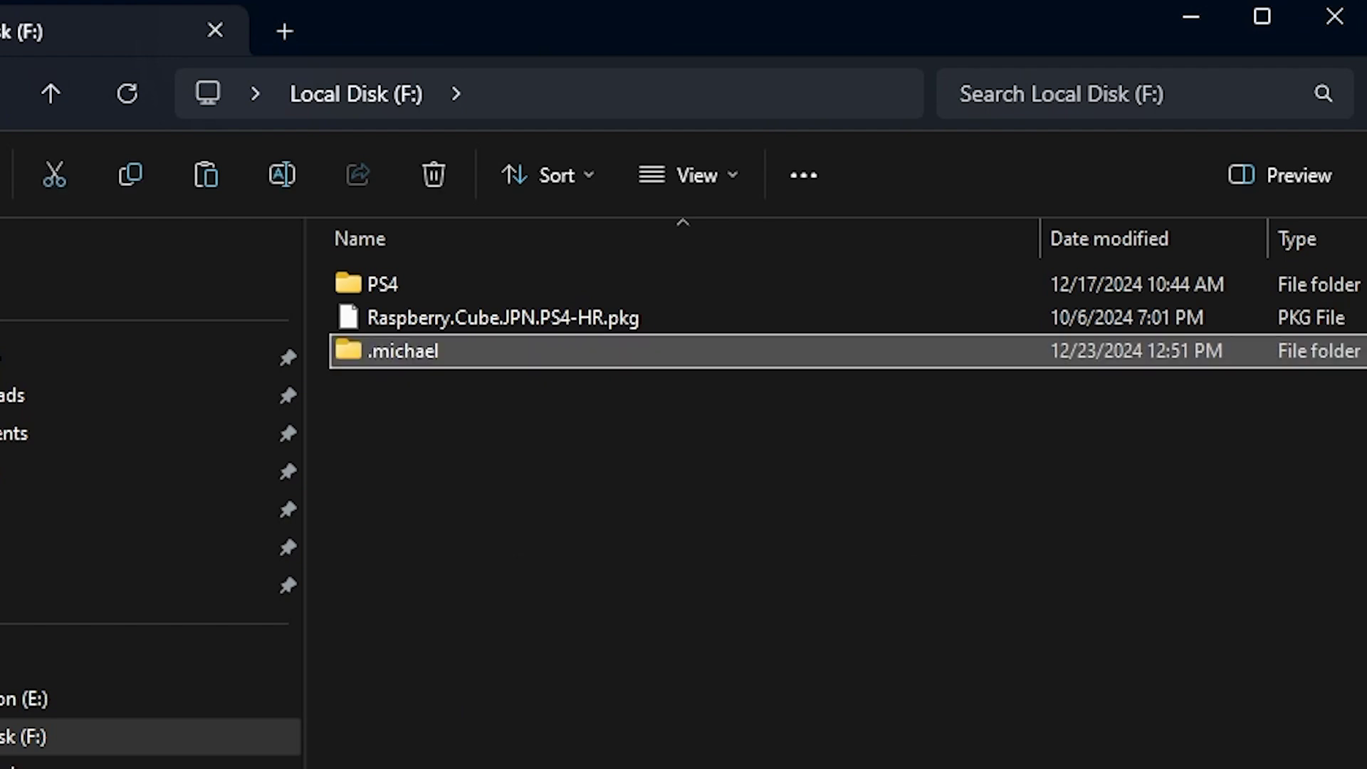
Put the Minecraft PKG inside .michael, then go back to Local Disk (F:)
double_click(476, 356)
right_click(488, 443)
key("Escape")
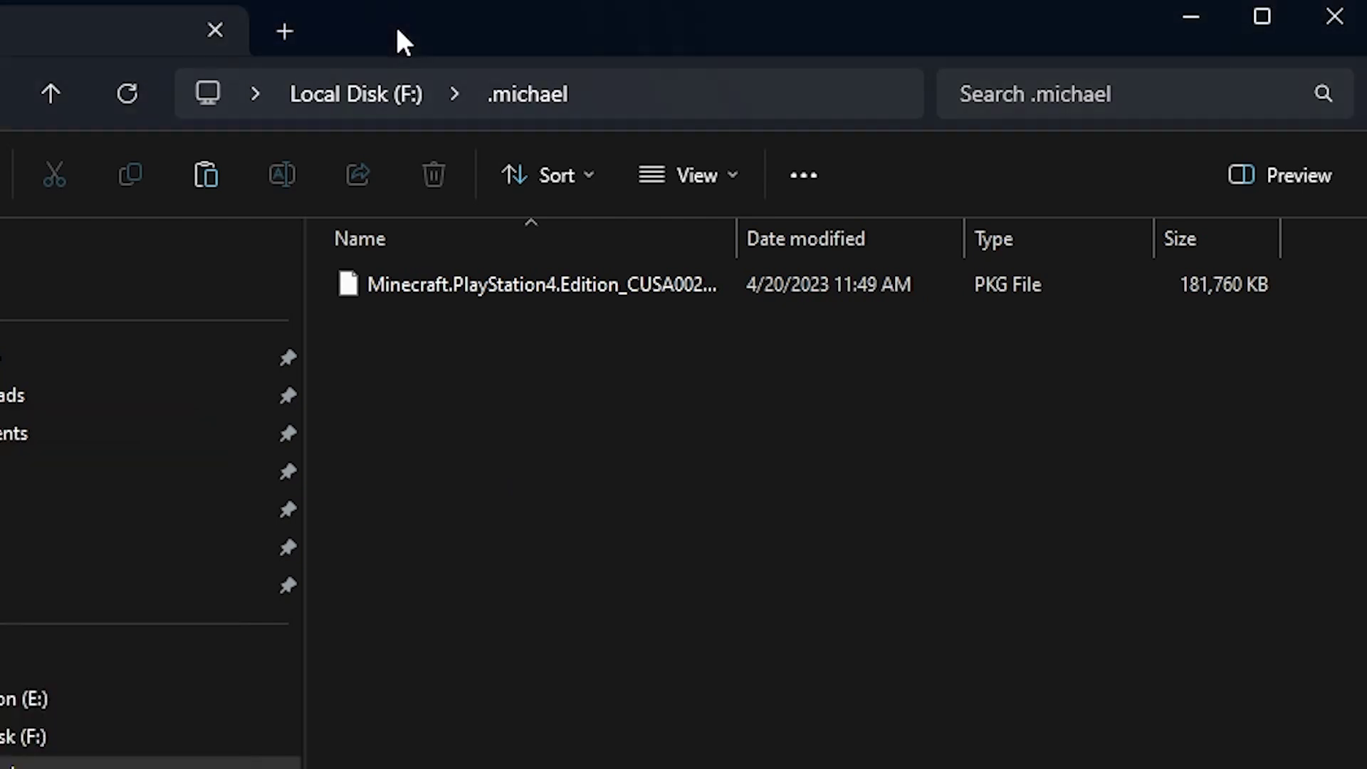
left_click(387, 93)
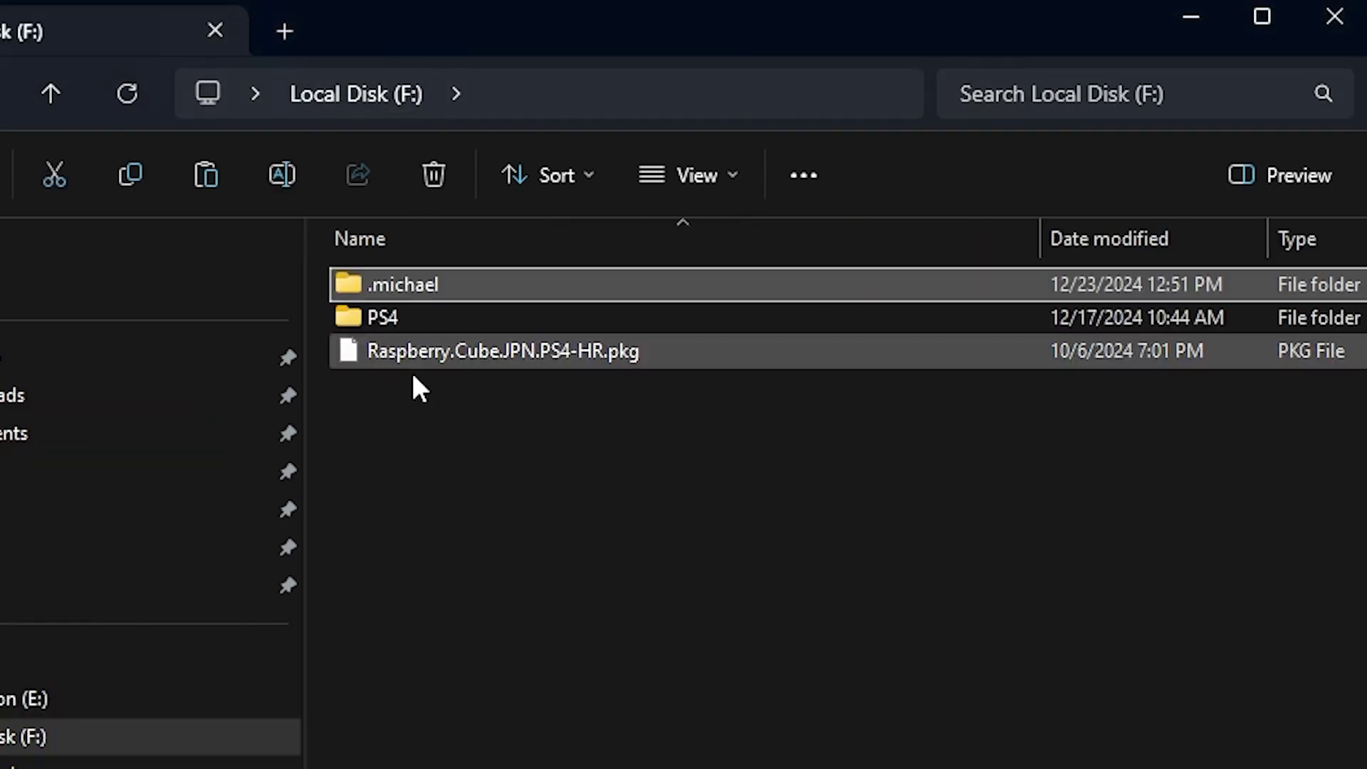
Create a SCAN folder on Local Disk (F:) and open it
left_click(410, 473)
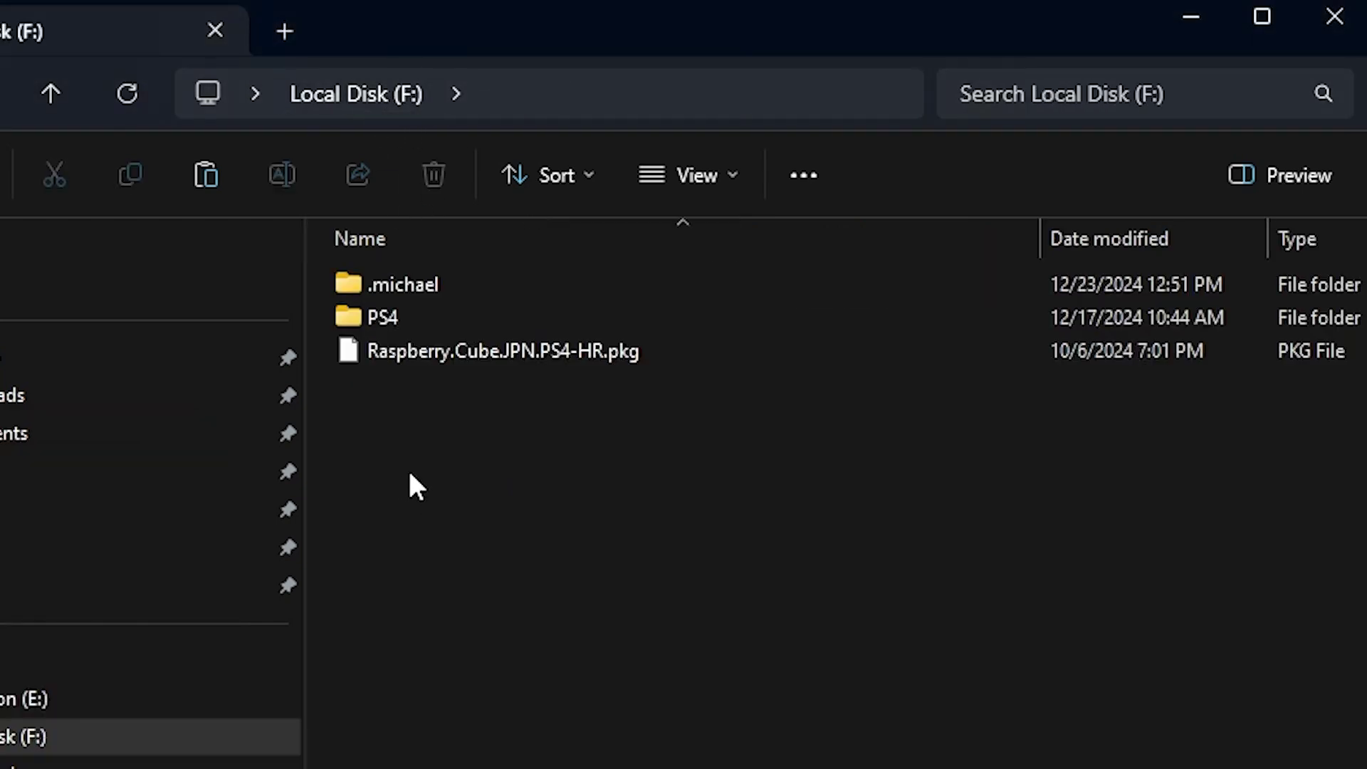
right_click(415, 487)
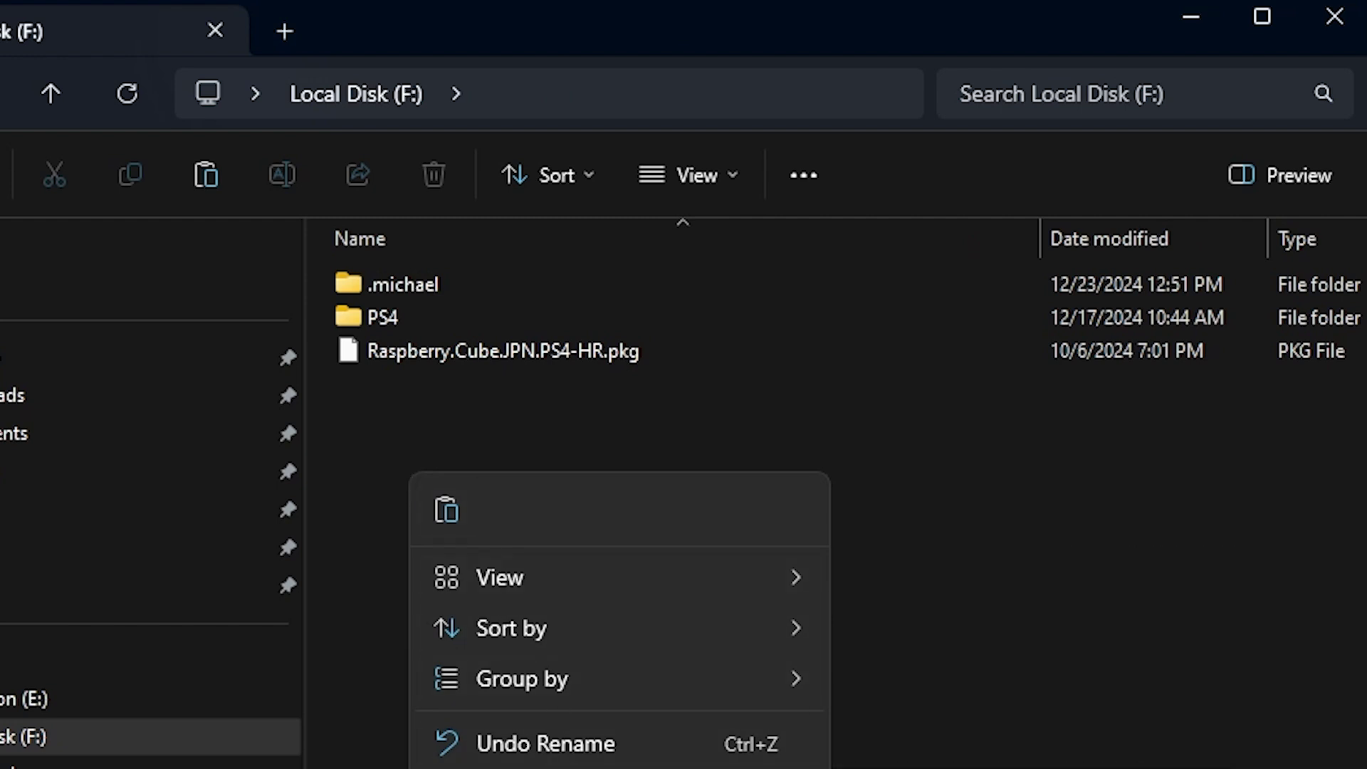
key("ctrl+shift+n")
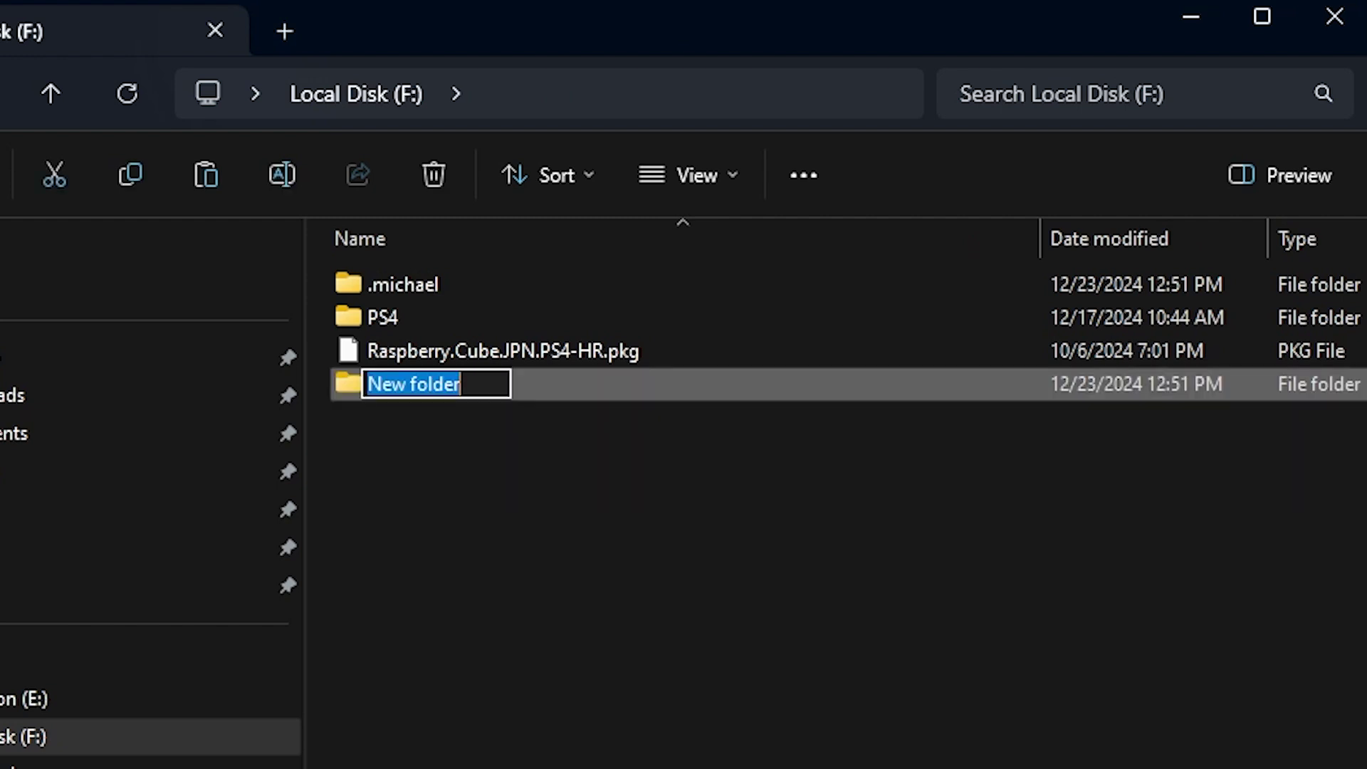
type("SCAN")
key("Return")
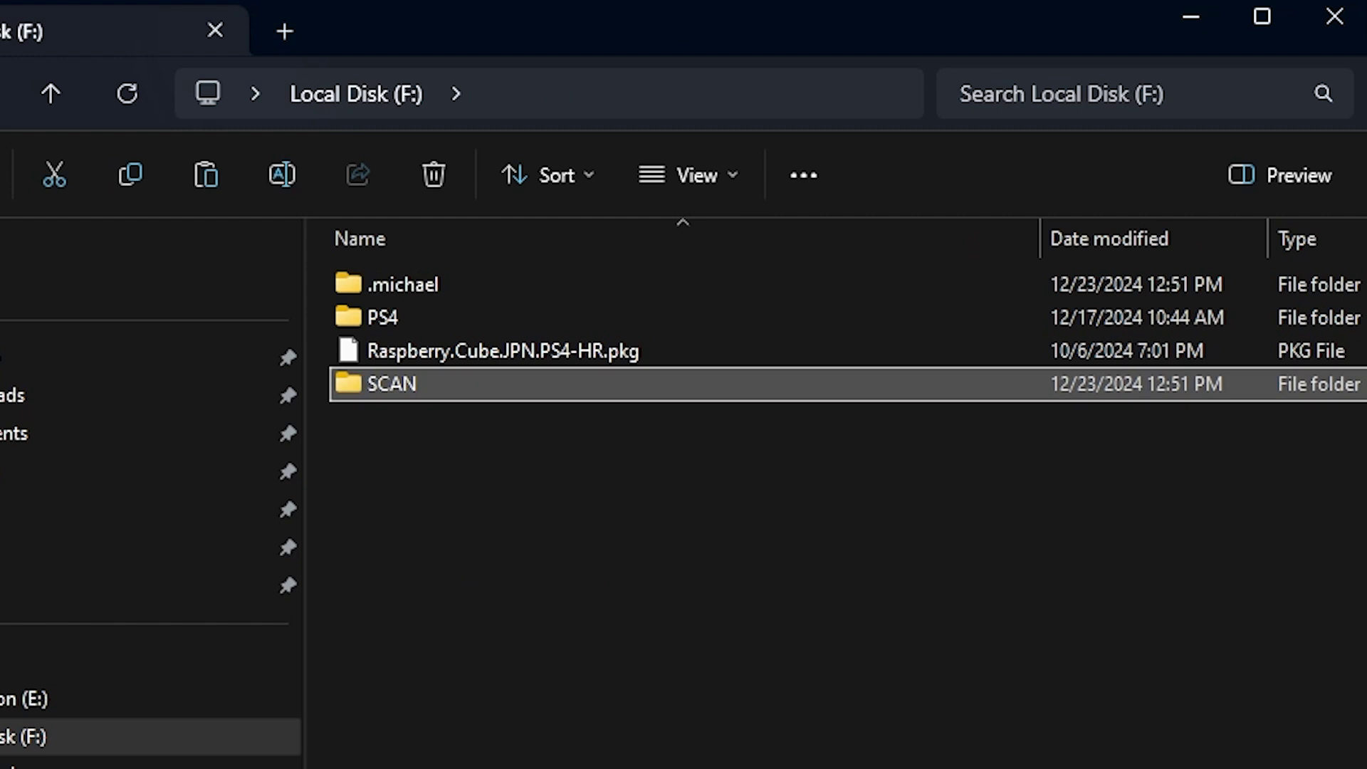
double_click(436, 393)
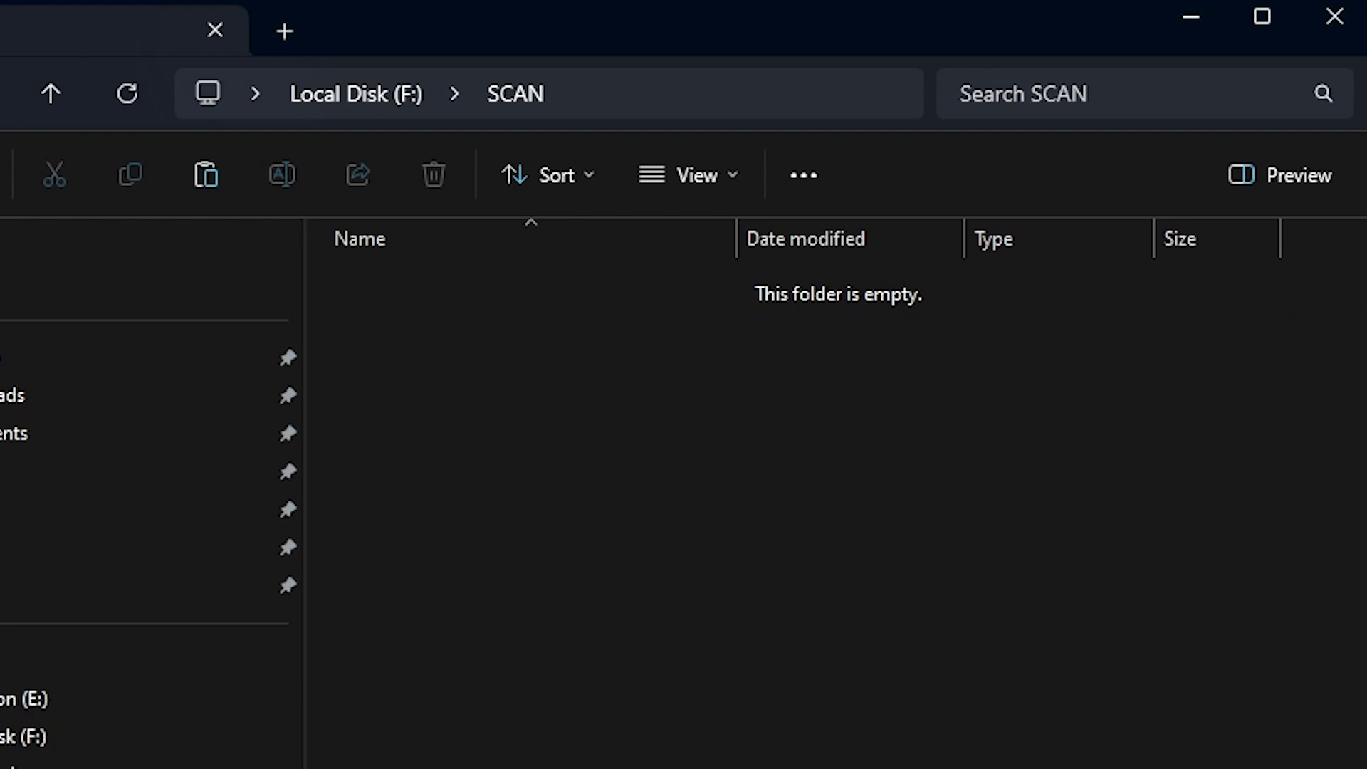
Create a new text document in SCAN renamed to .ignore
right_click(454, 469)
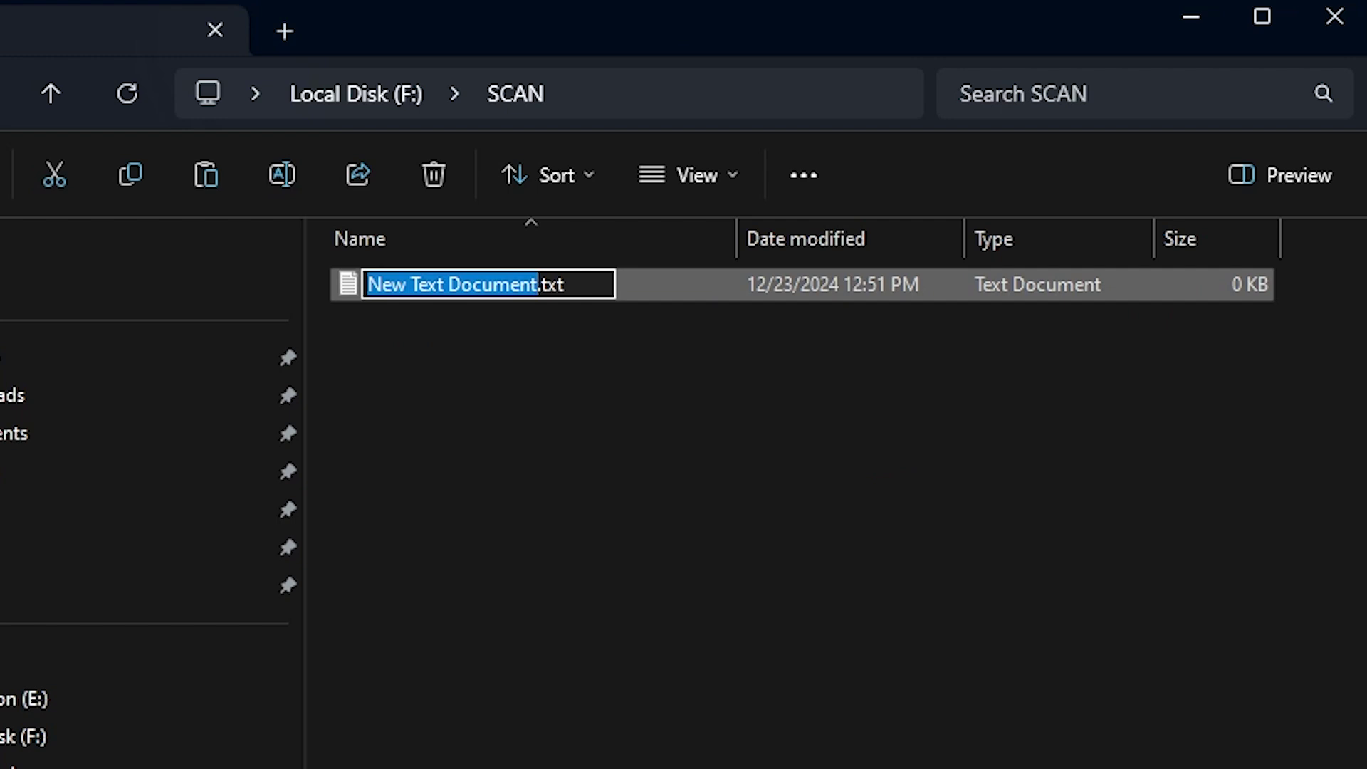
key("BackSpace")
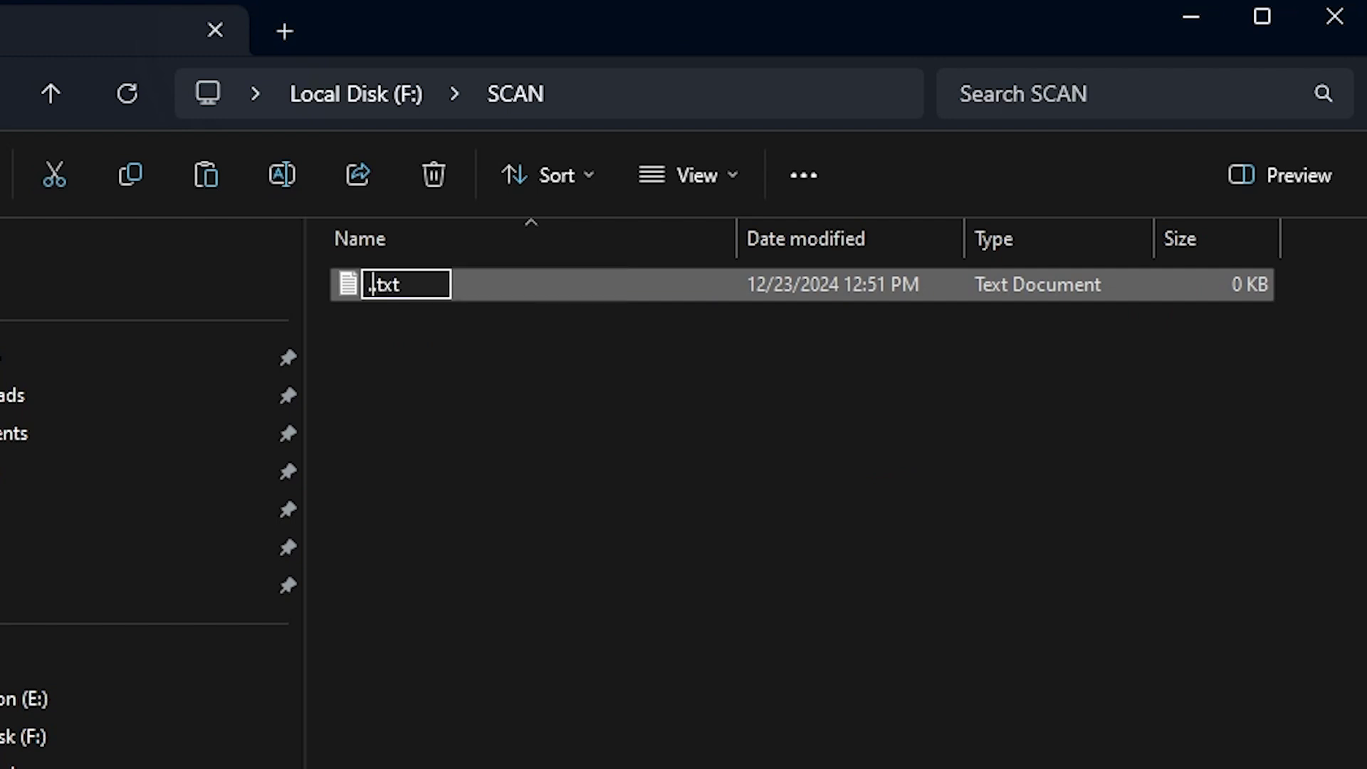
type(".igno")
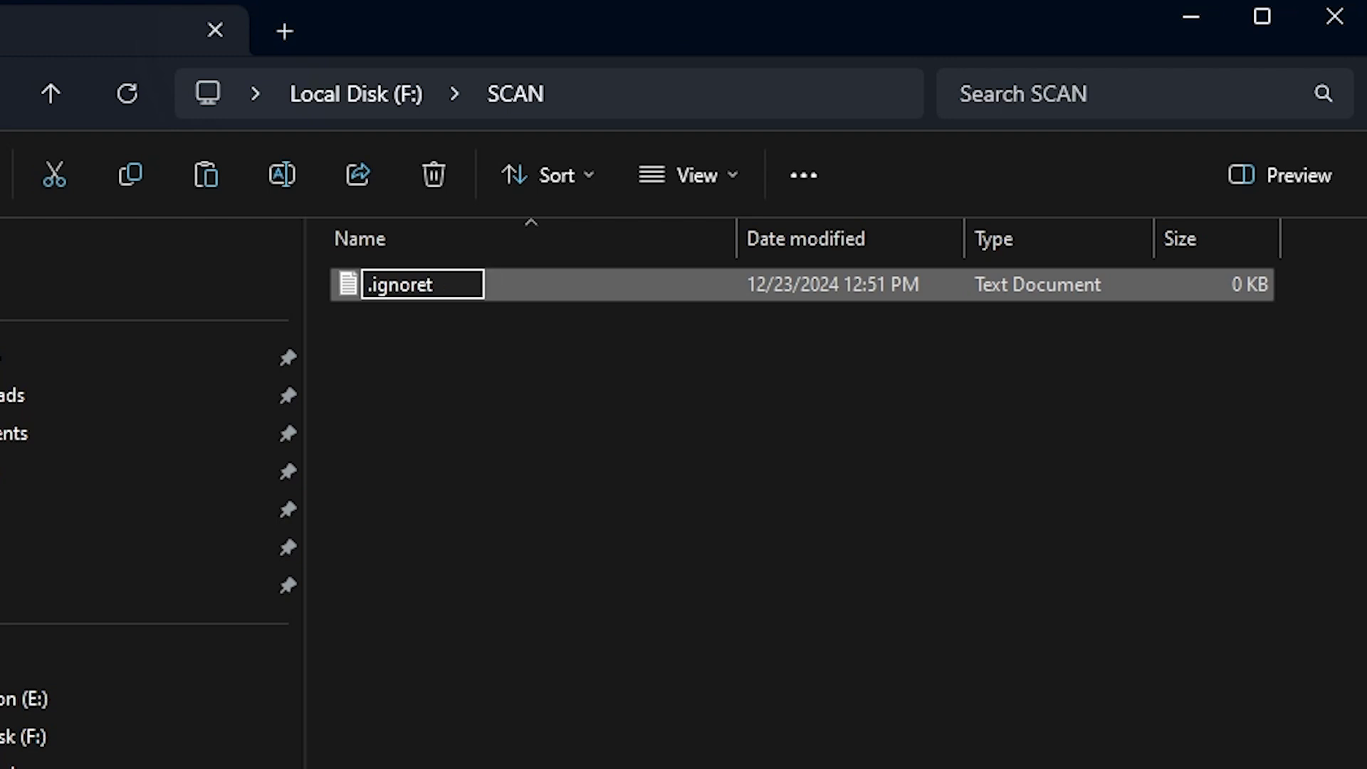
type("re")
key("Return")
key("Return")
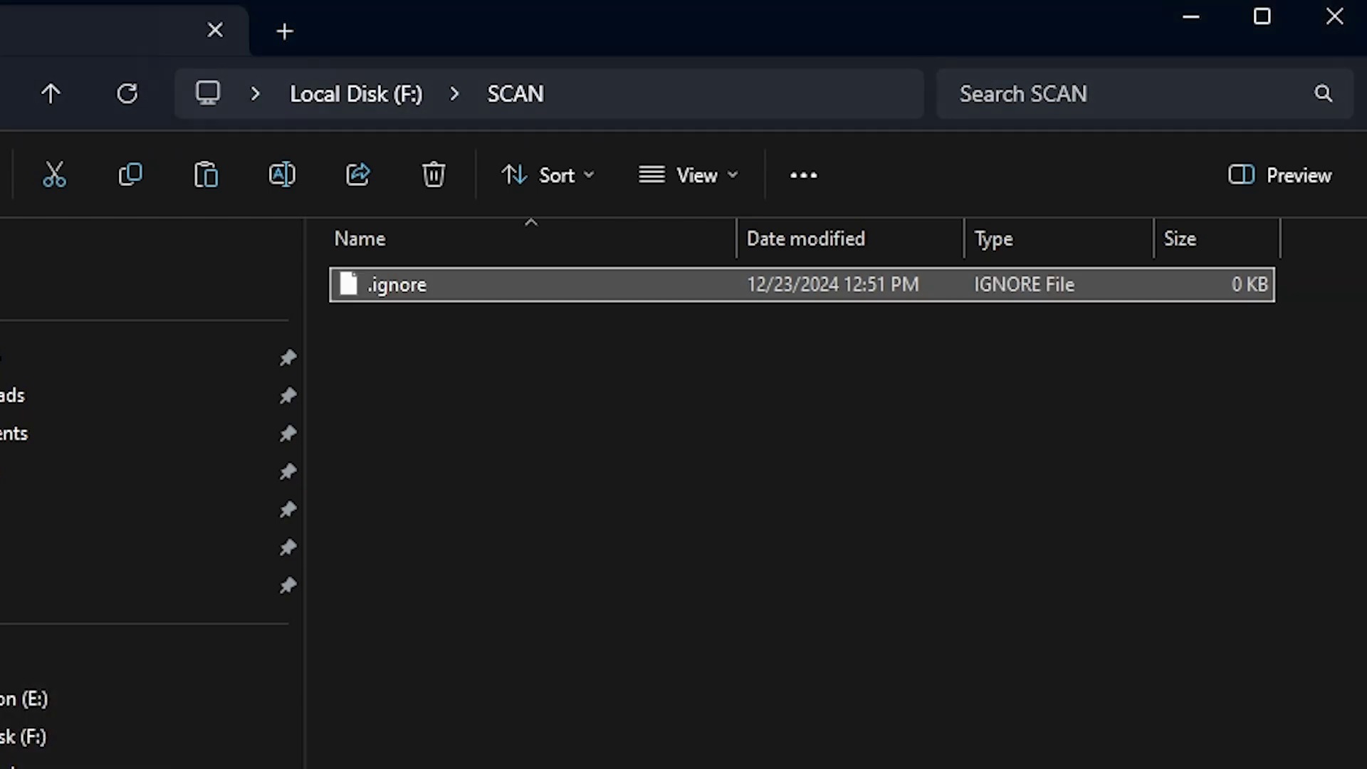
Paste the copied Minecraft PKG files into the SCAN folder
left_click(682, 700)
right_click(446, 516)
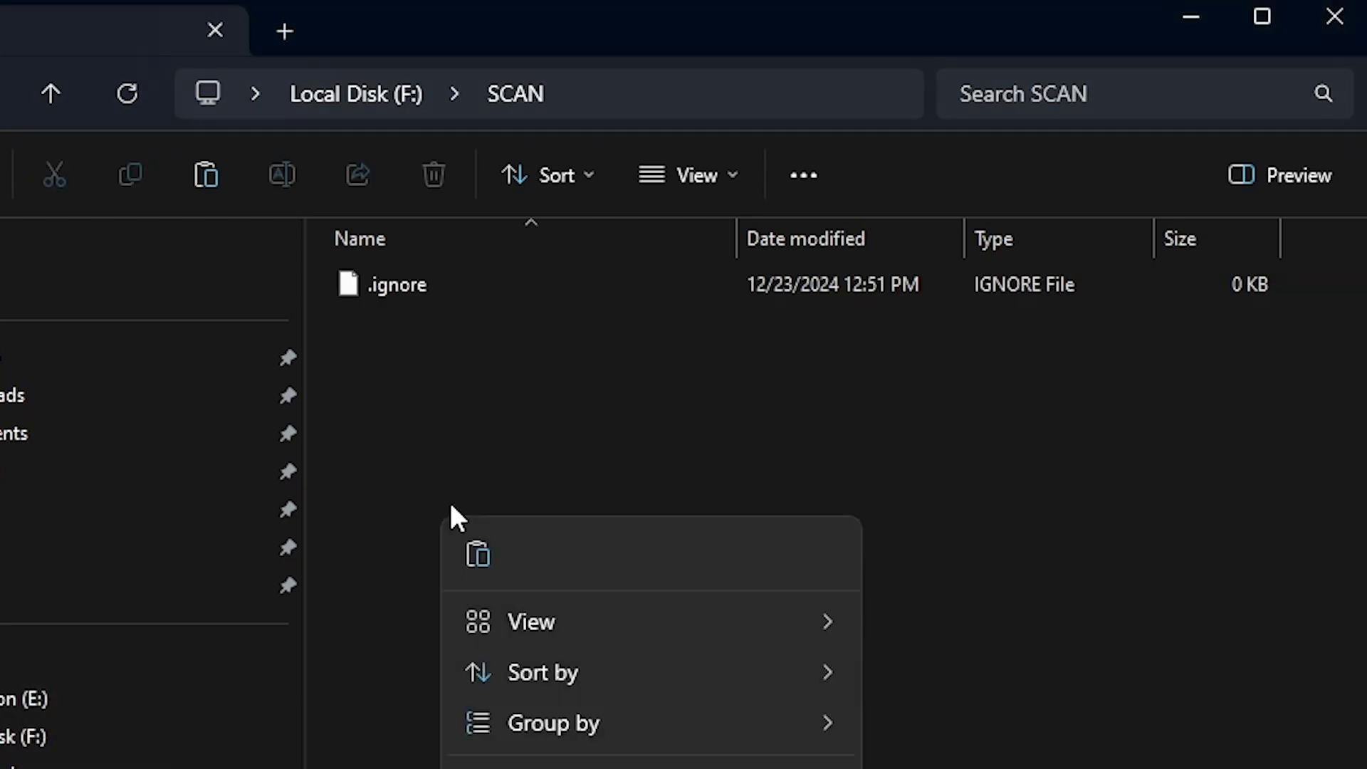
left_click(473, 554)
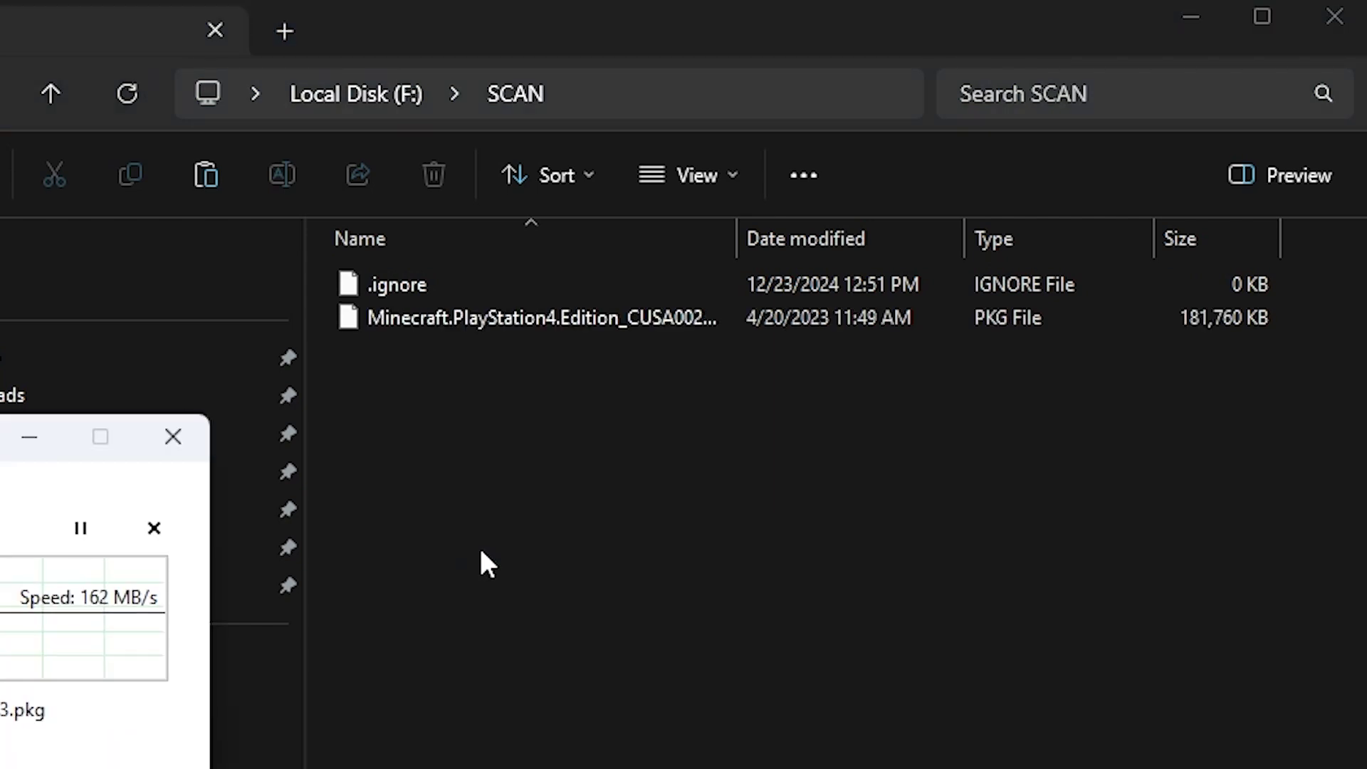
In the .michael folder, rename the first Minecraft PKG to start with '1-'
left_click(393, 93)
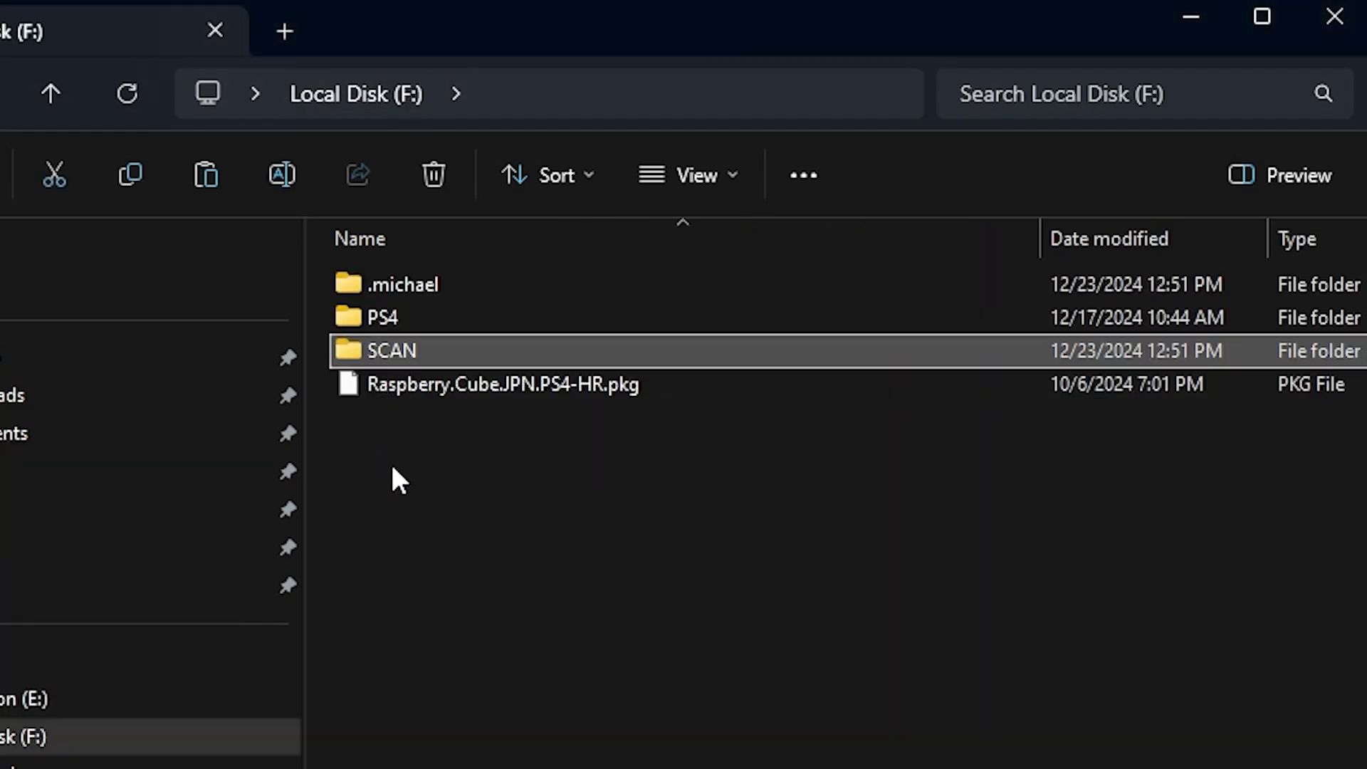
double_click(396, 284)
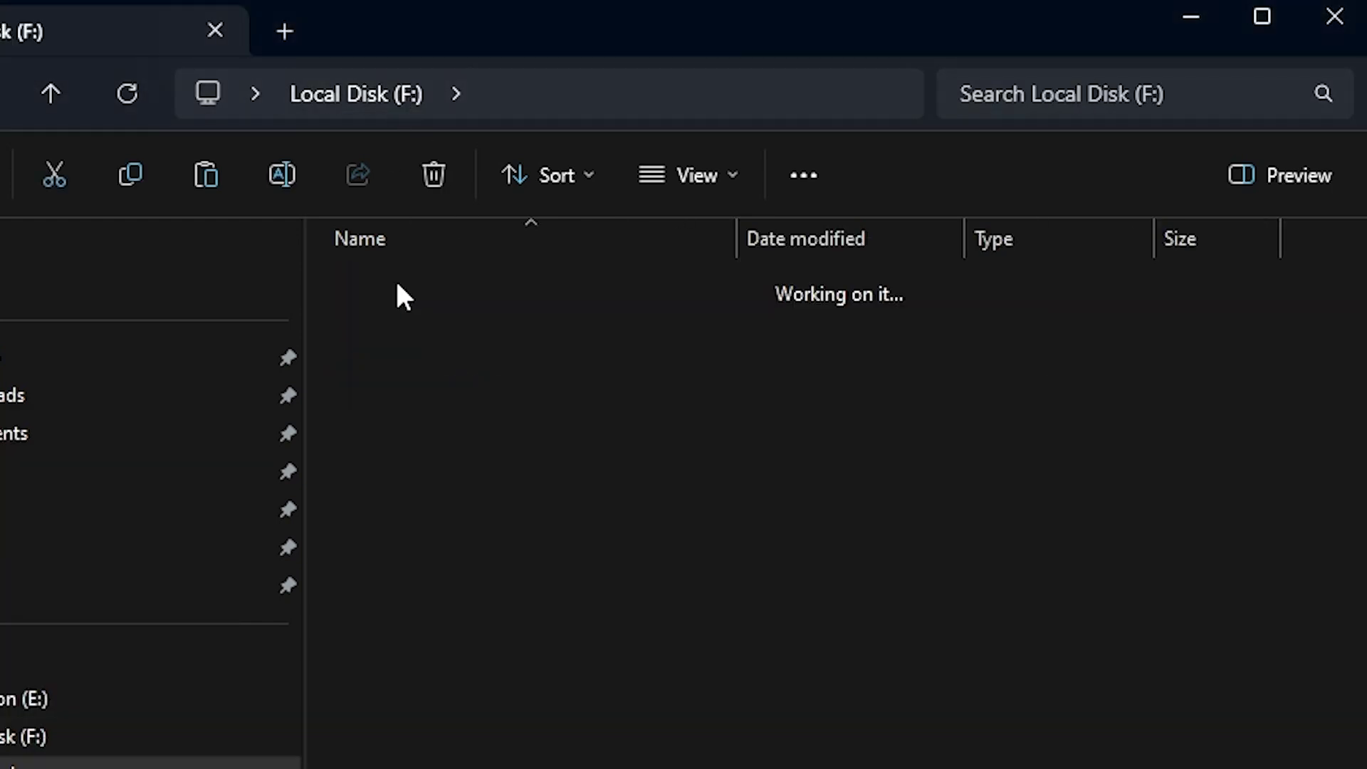
left_click(439, 292)
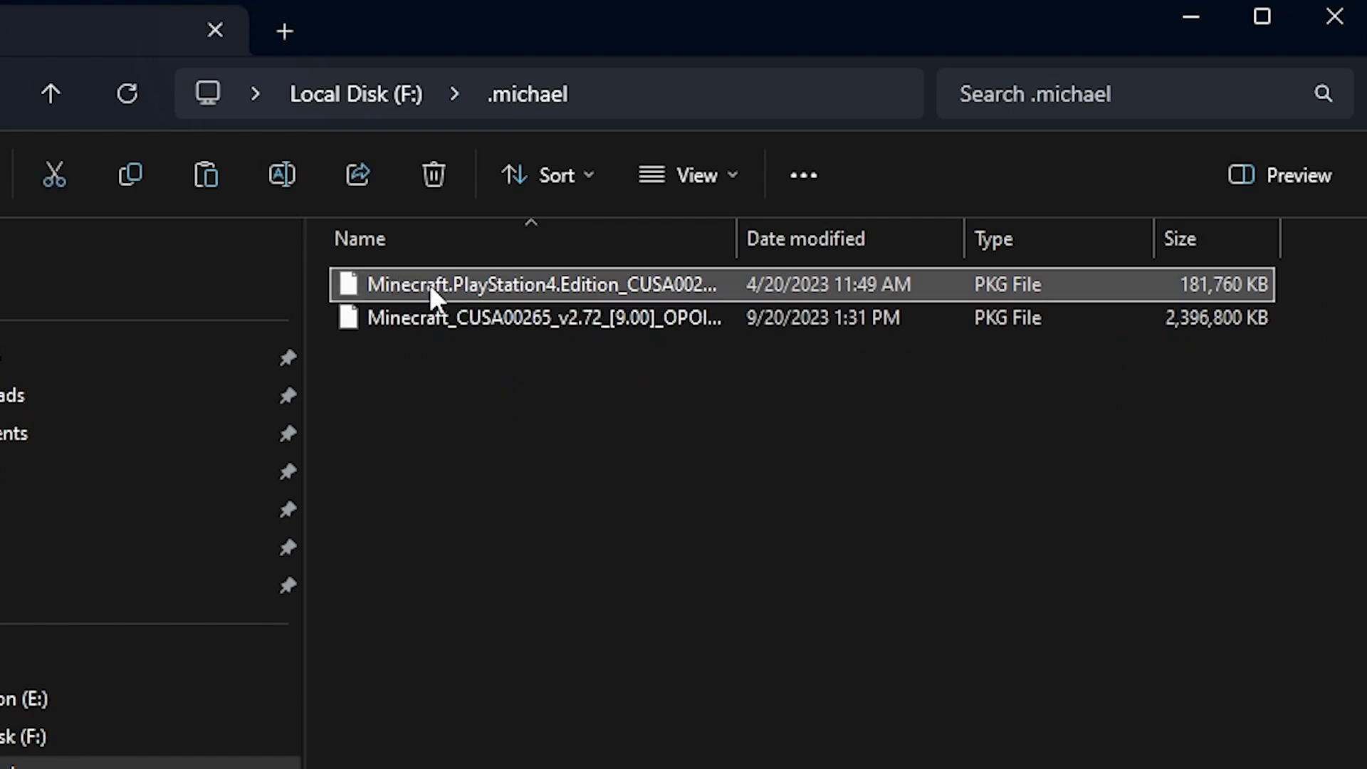
left_click(430, 284)
key("Home")
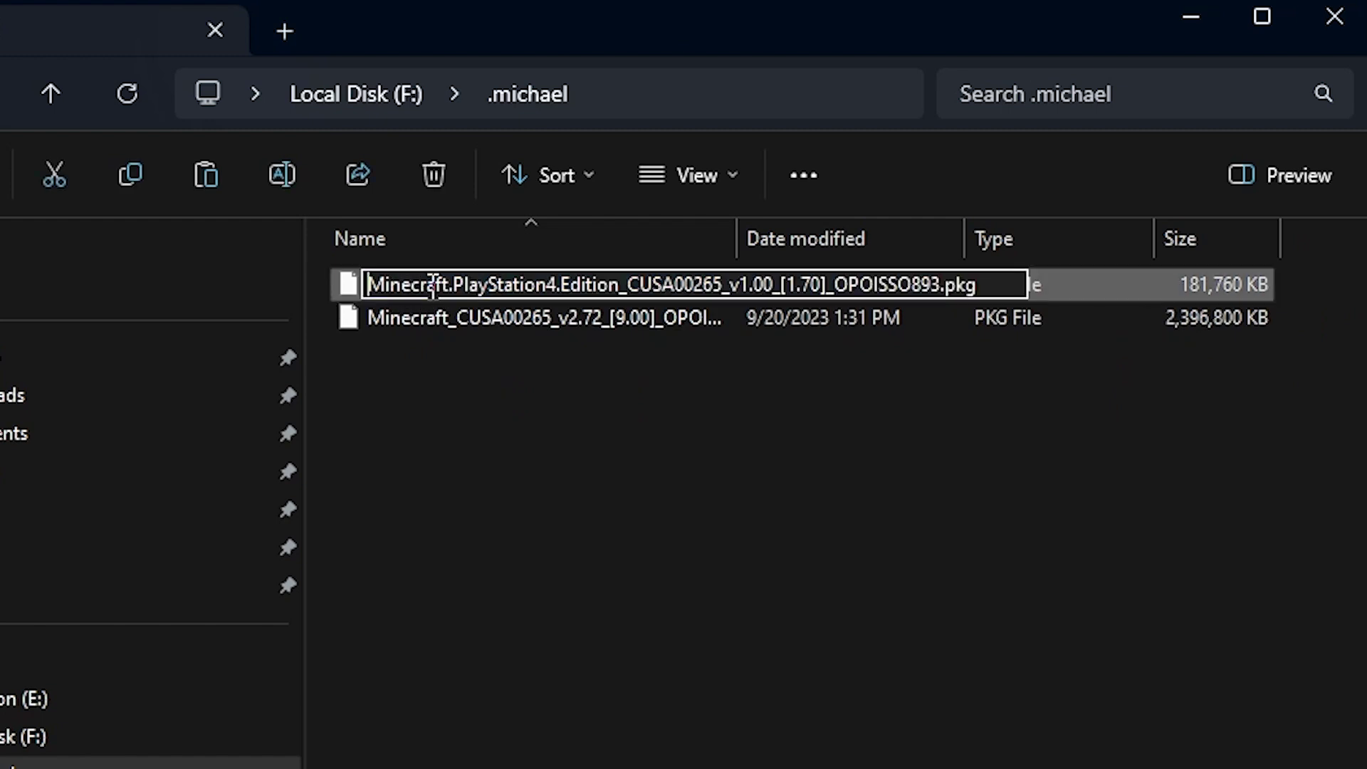
type("1-")
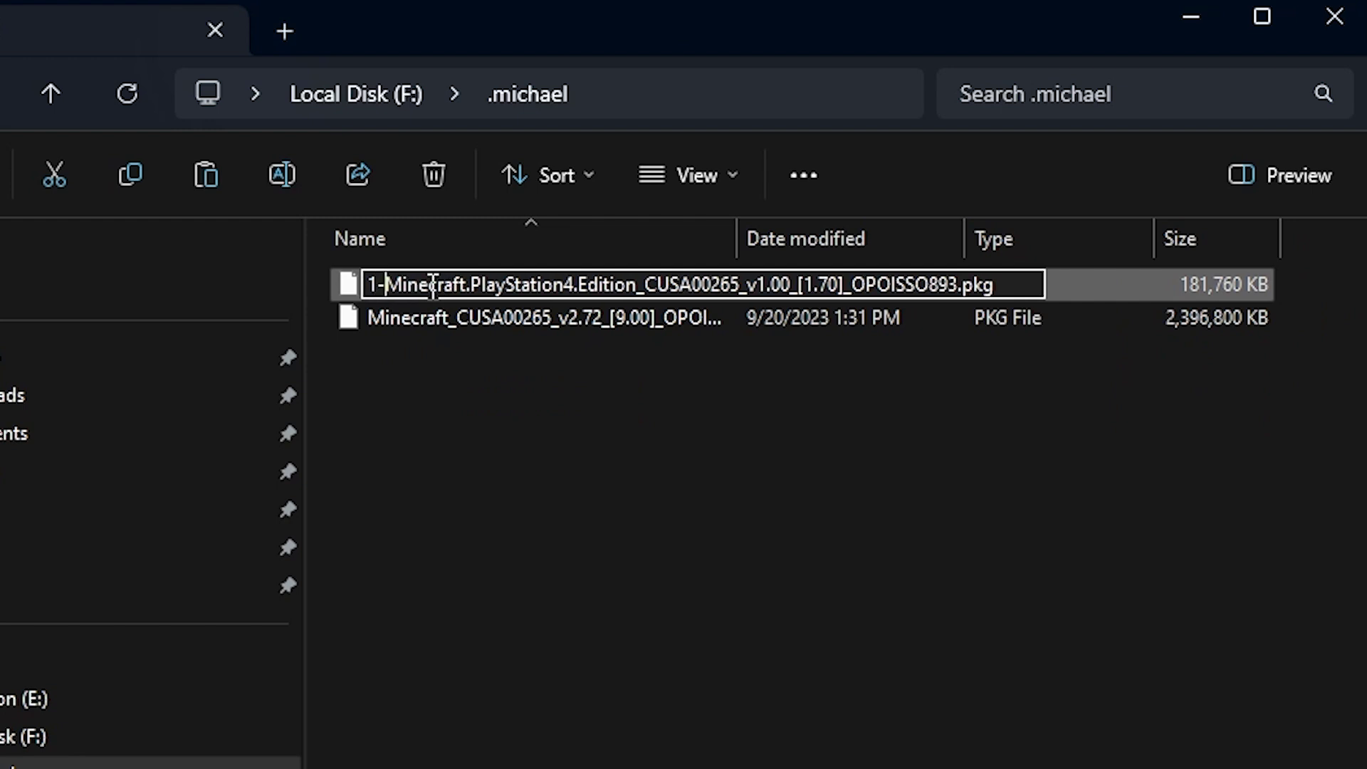
left_click(558, 571)
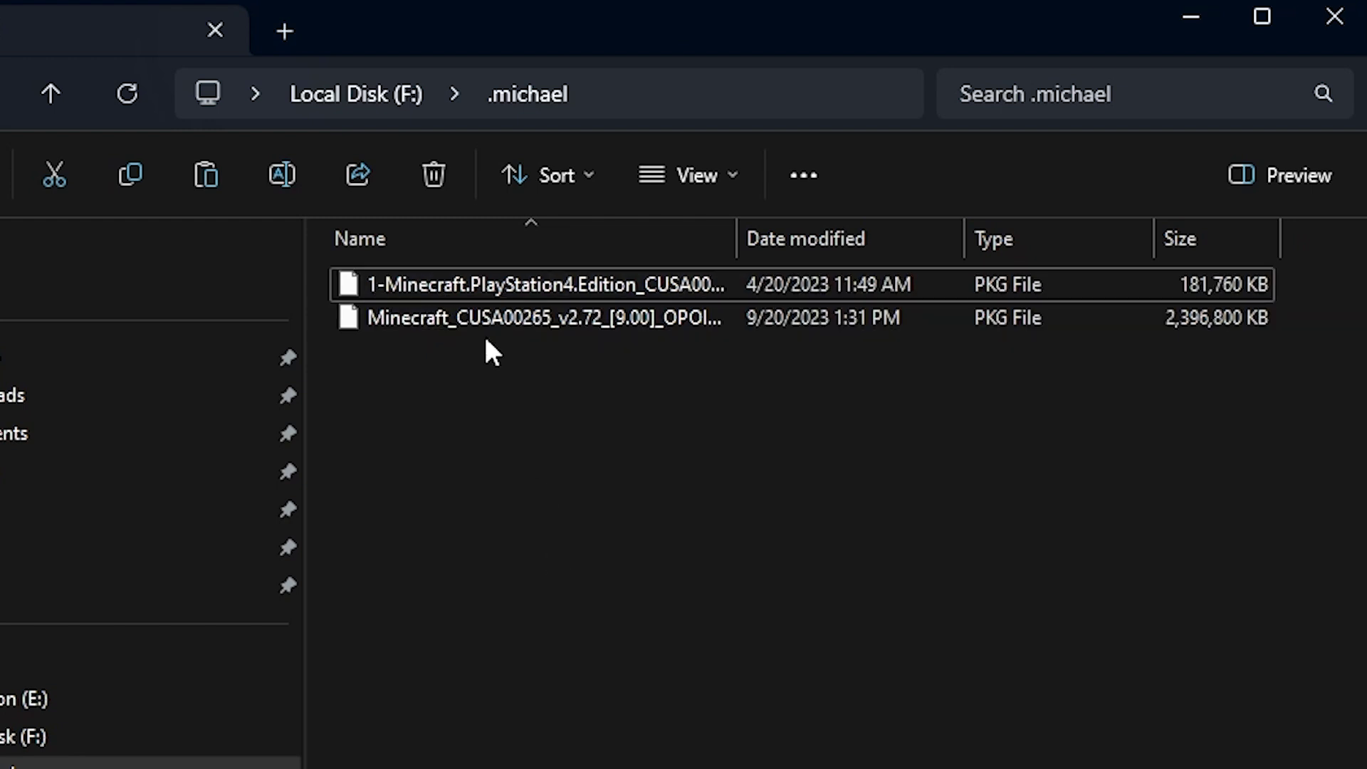
left_click(424, 318)
Add a '2-' prefix to both Minecraft PKG names in SCAN, then return to F:
left_click(368, 91)
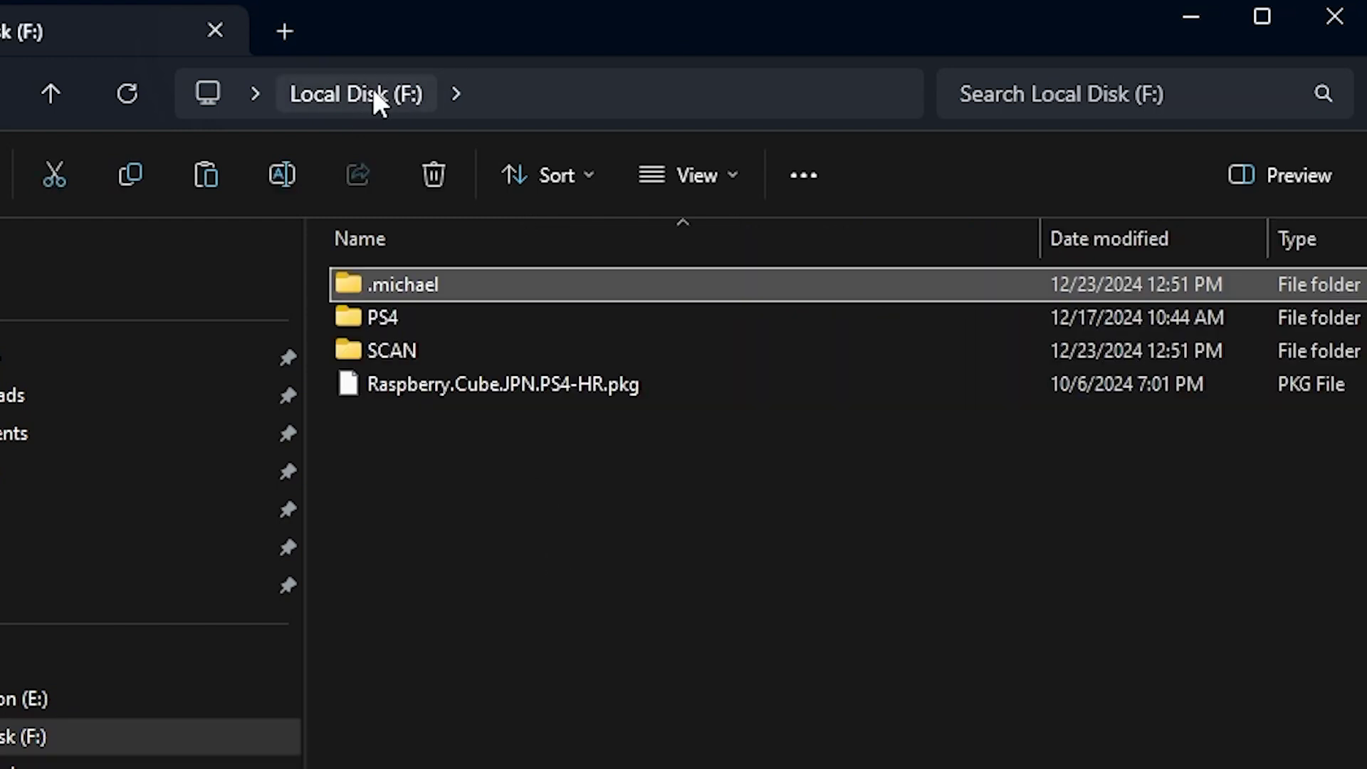
double_click(401, 352)
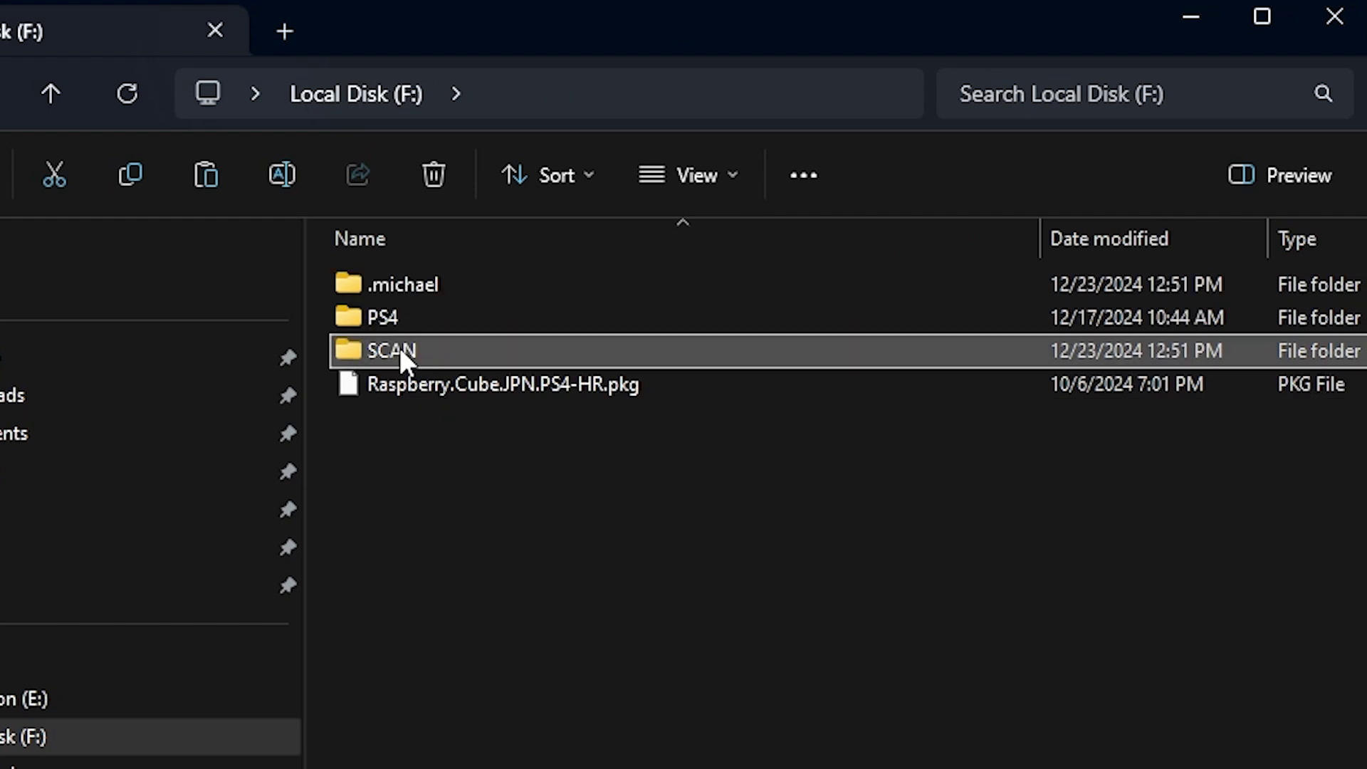
left_click(424, 318)
left_click(434, 319)
type("2-")
key("Tab")
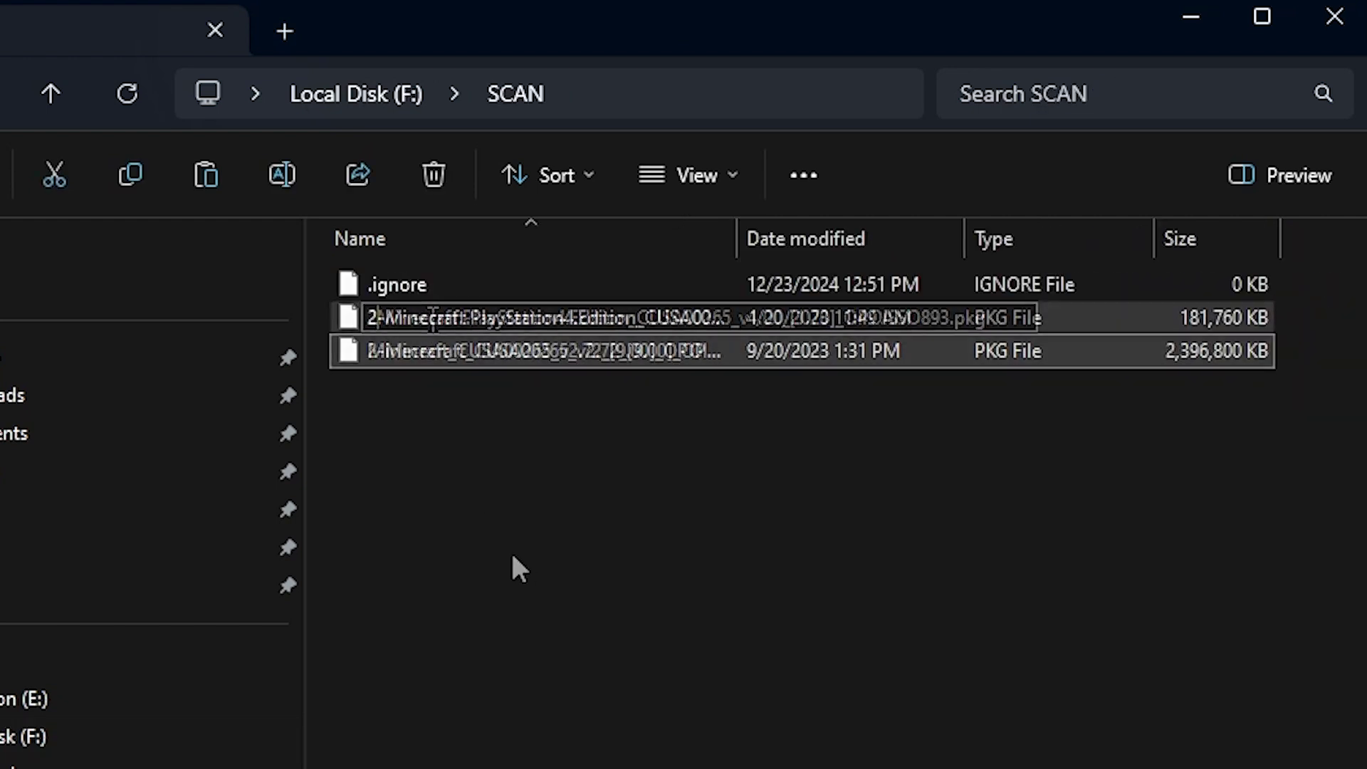
key("Home")
type("2-")
left_click(527, 560)
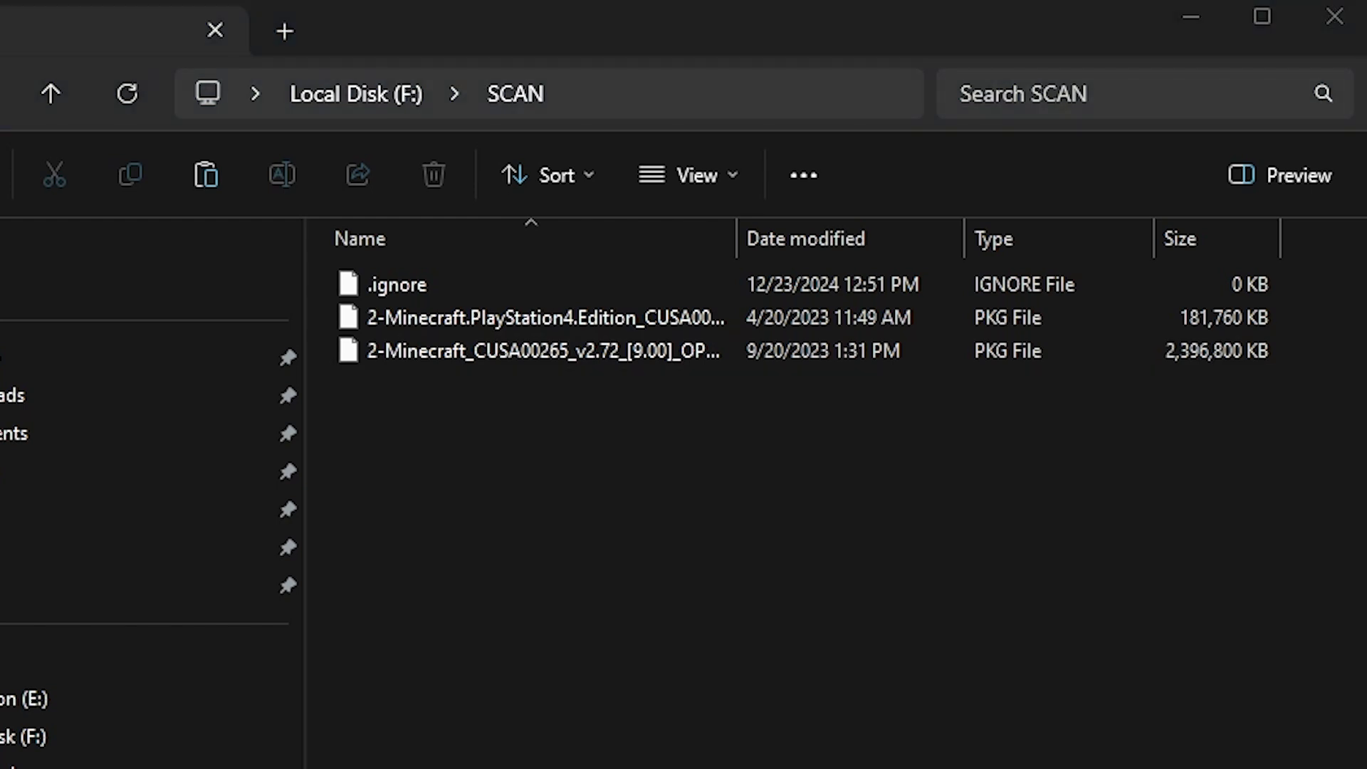
left_click(373, 96)
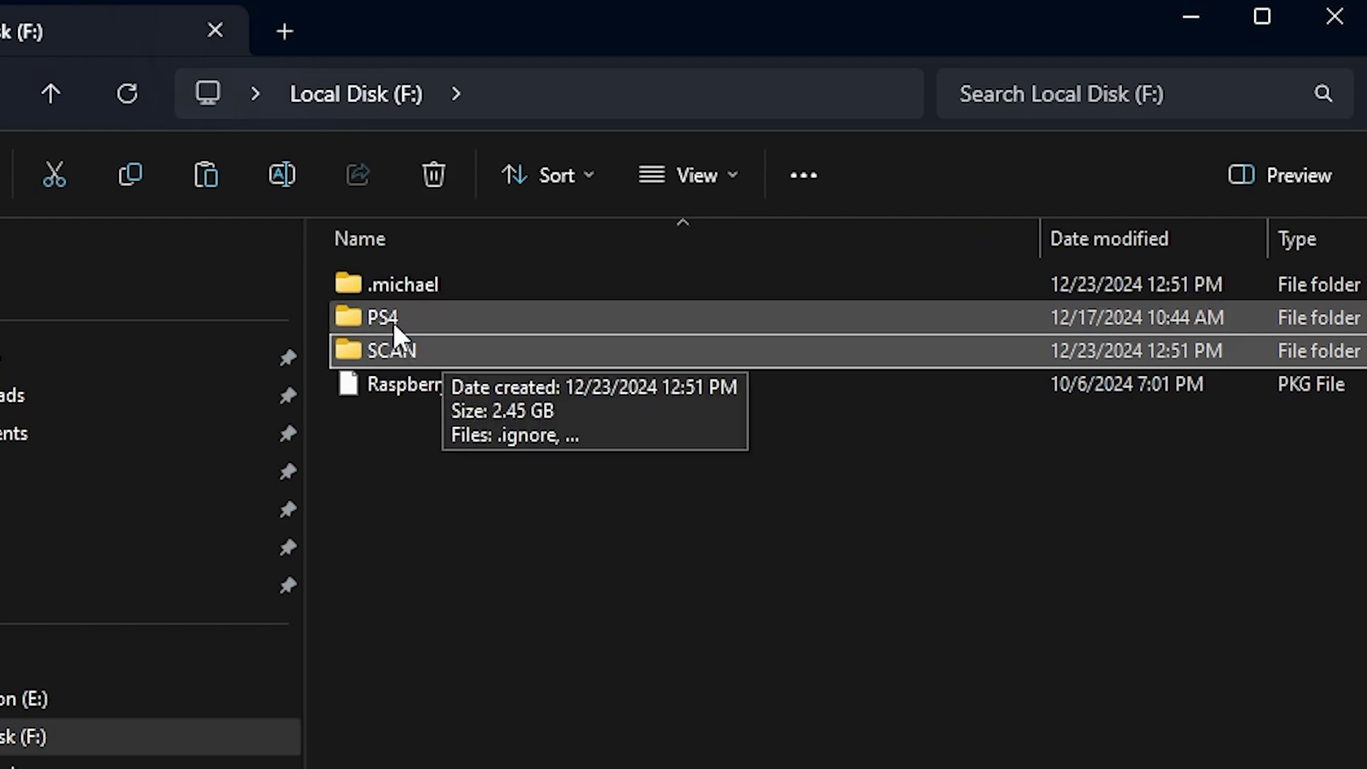
left_click(519, 445)
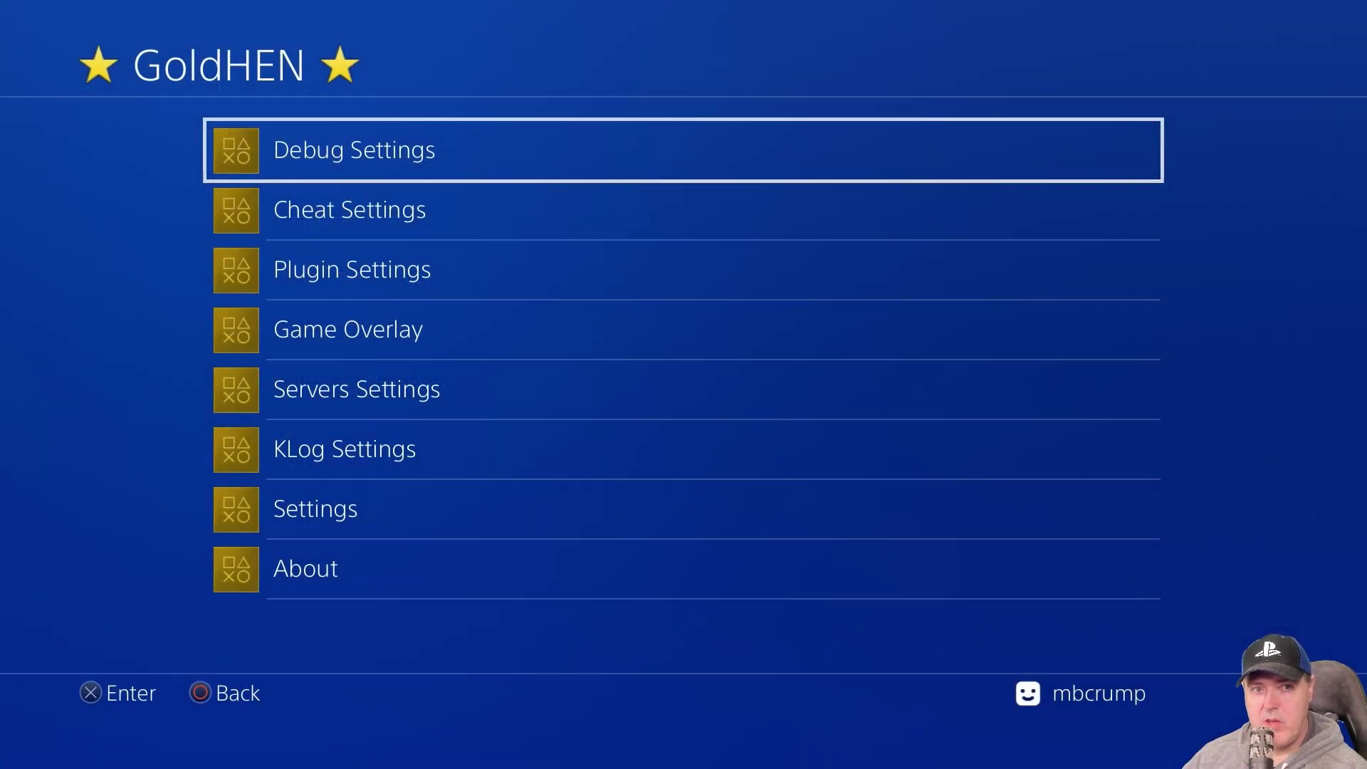
In Debug Settings, enable Search Subdirectories, Show Package Info and Show Package Path
key("Return")
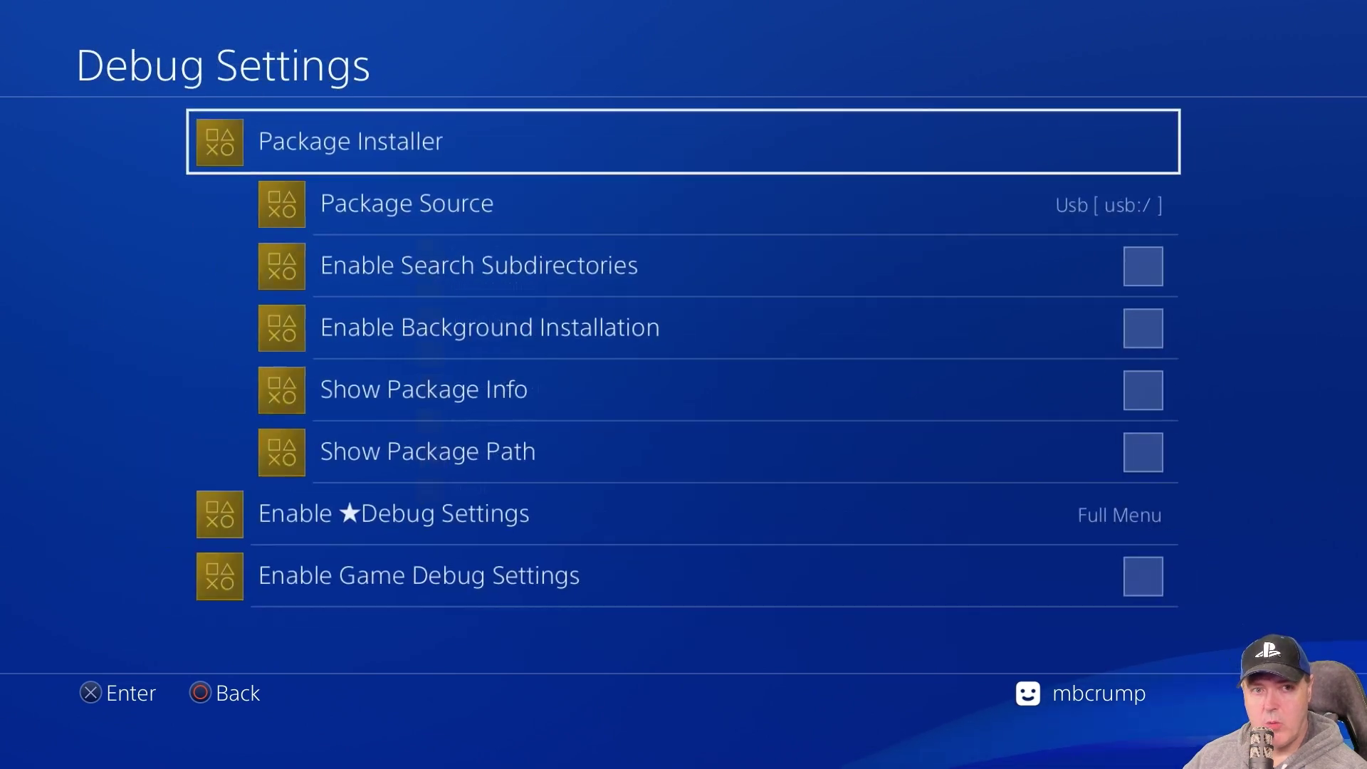
key("Down")
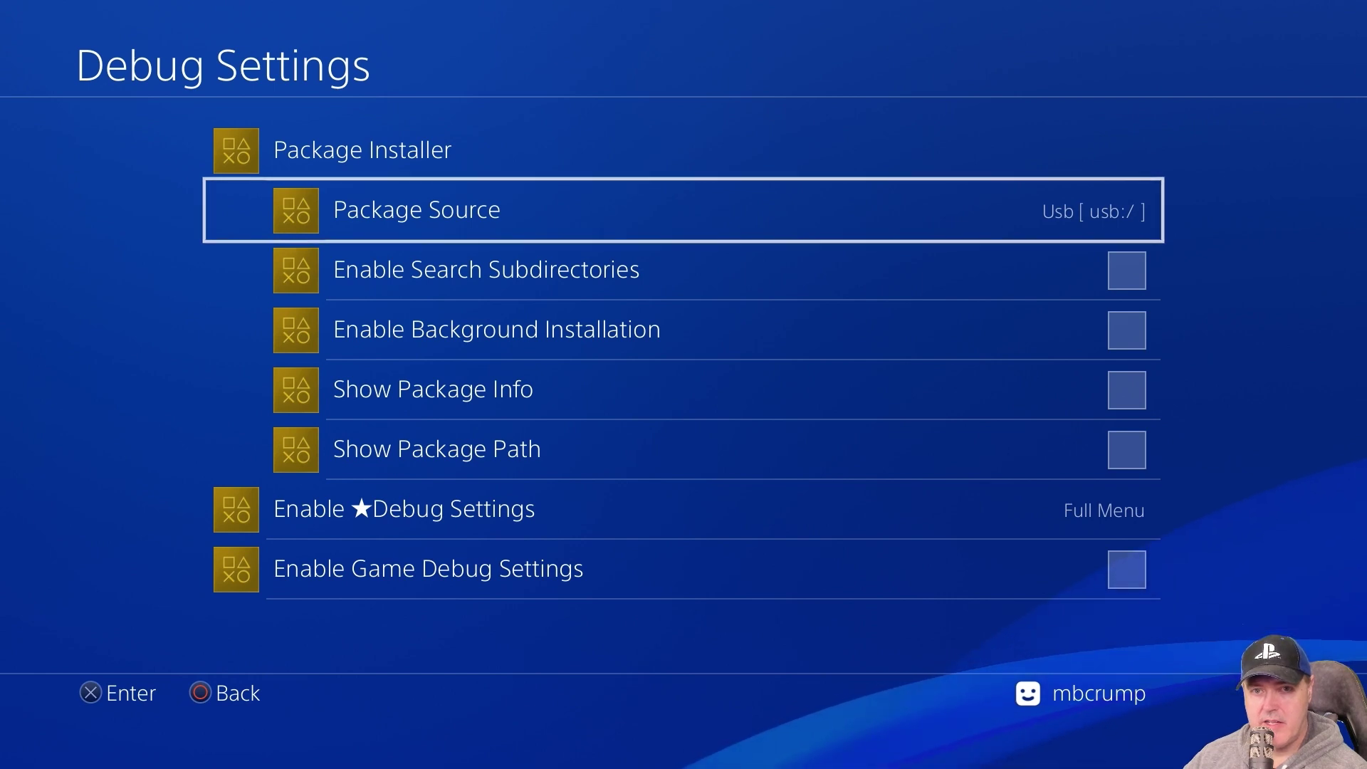
key("Down")
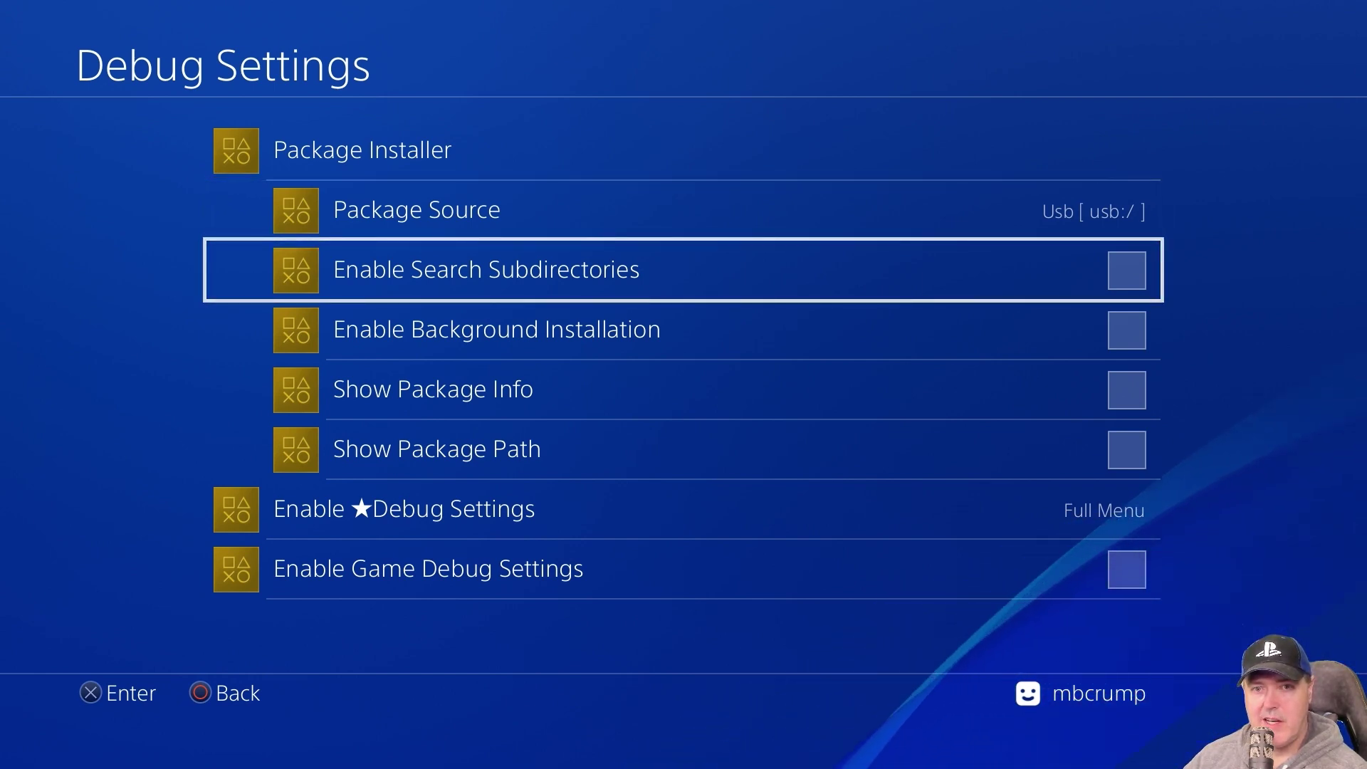
key("Return")
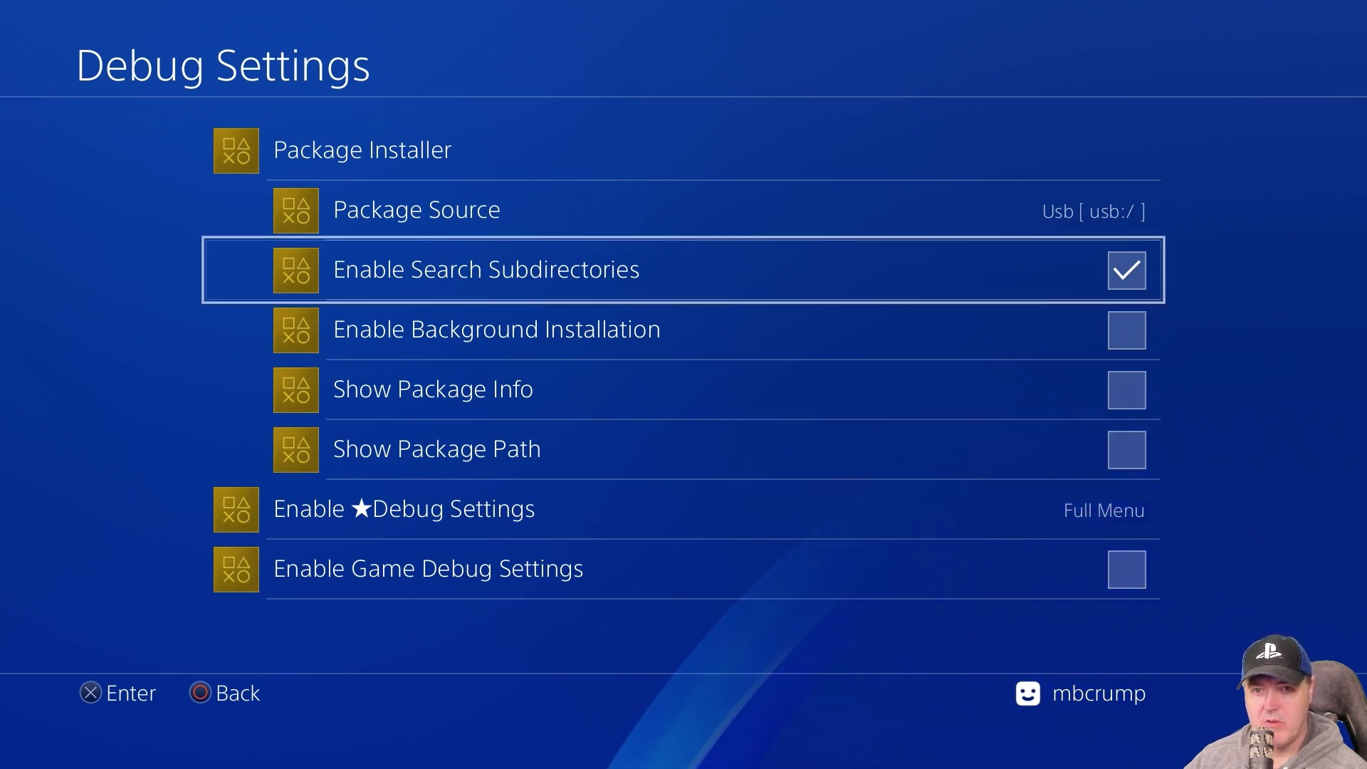
key("Down")
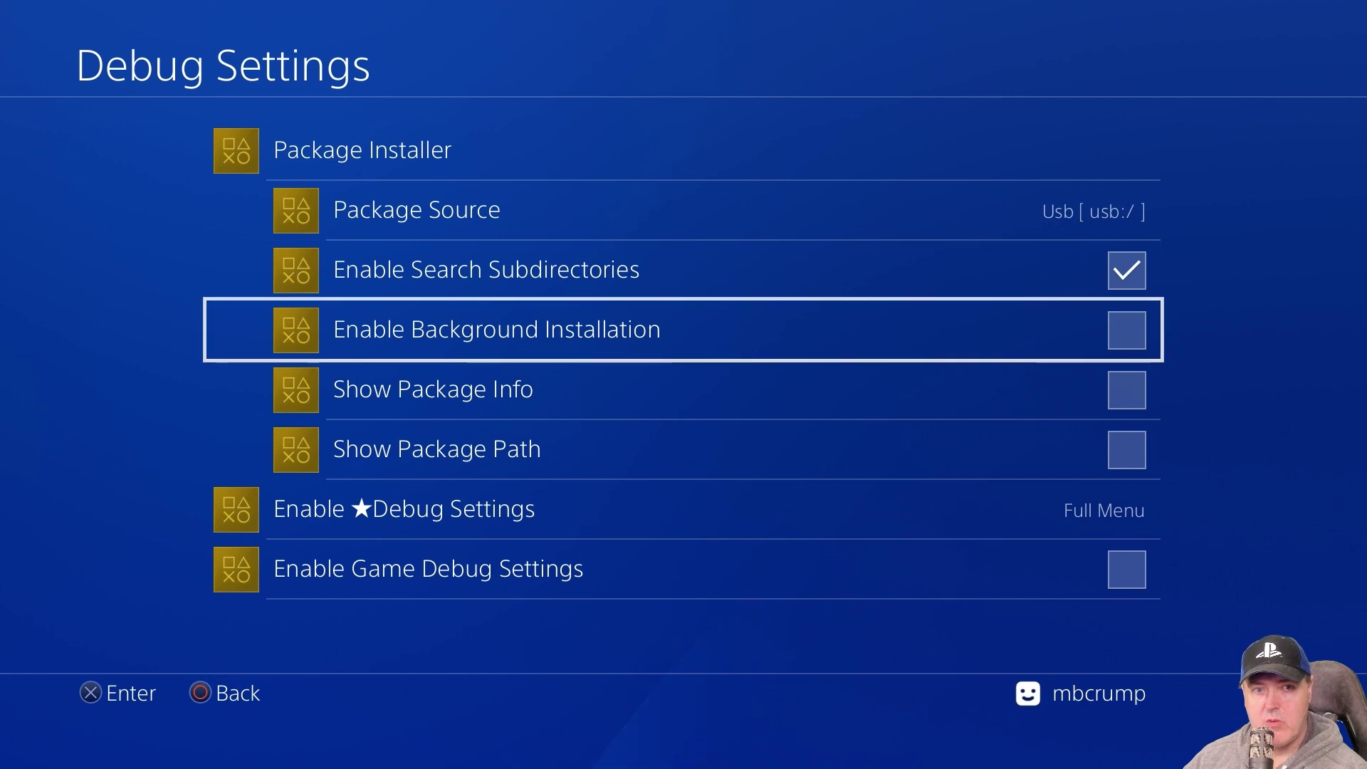
key("Down")
key("Return")
key("Down")
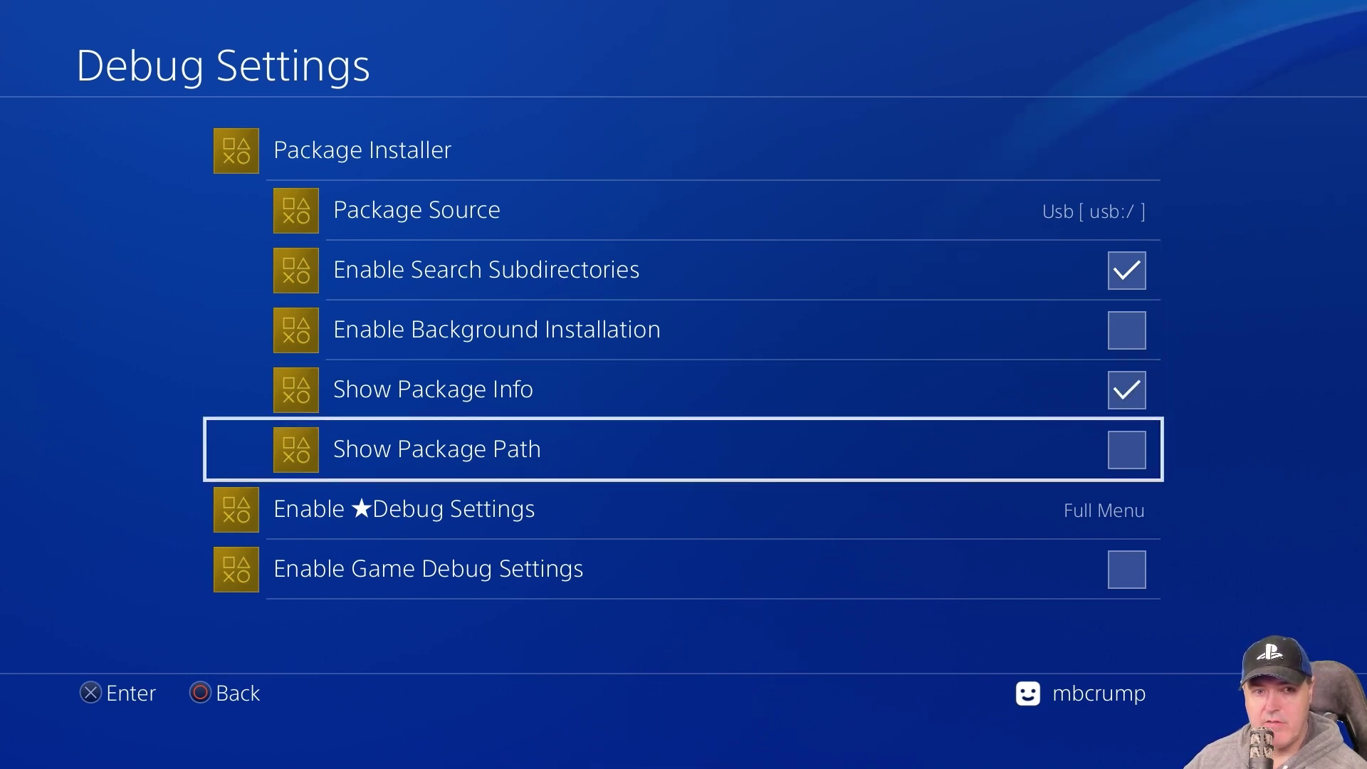
key("Return")
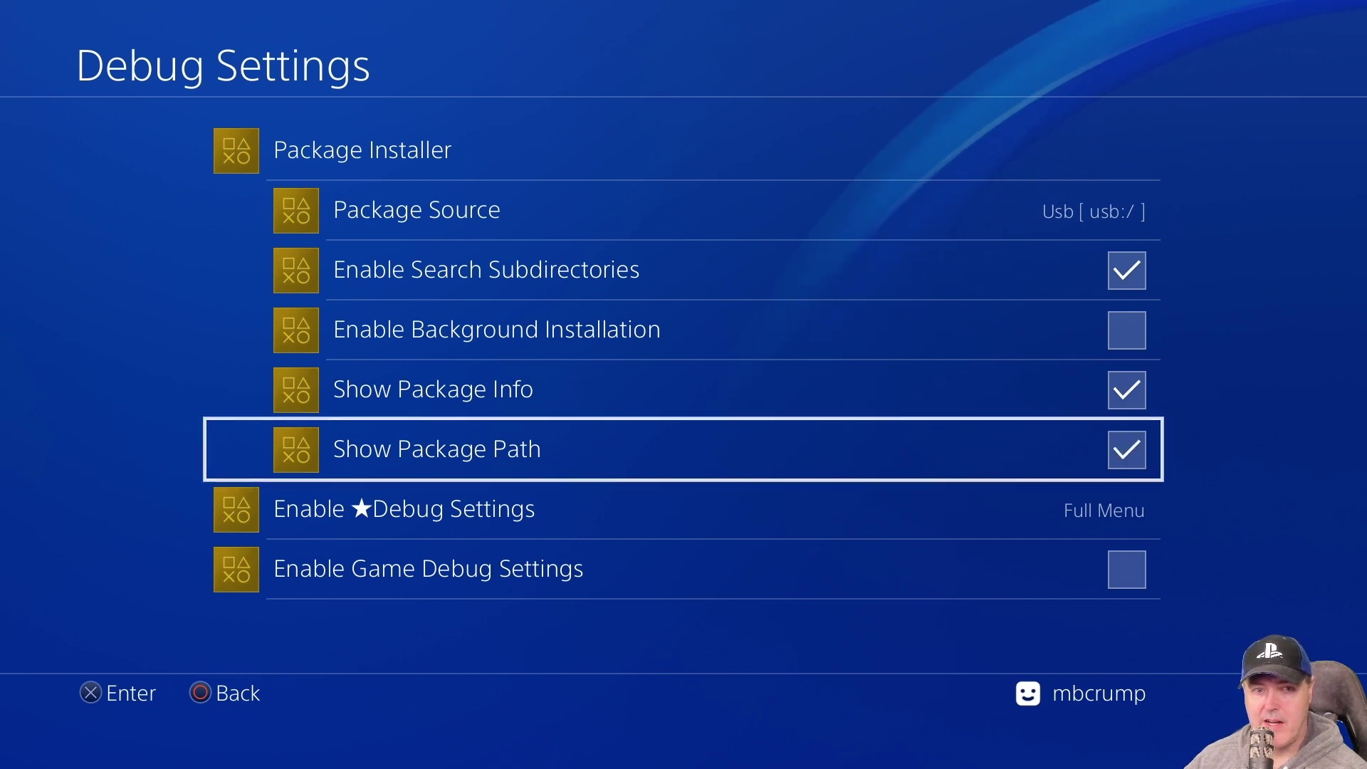
key("Down")
key("Down")
key("Up")
key("Up")
key("Up")
key("Up")
key("Up")
key("Up")
key("Up")
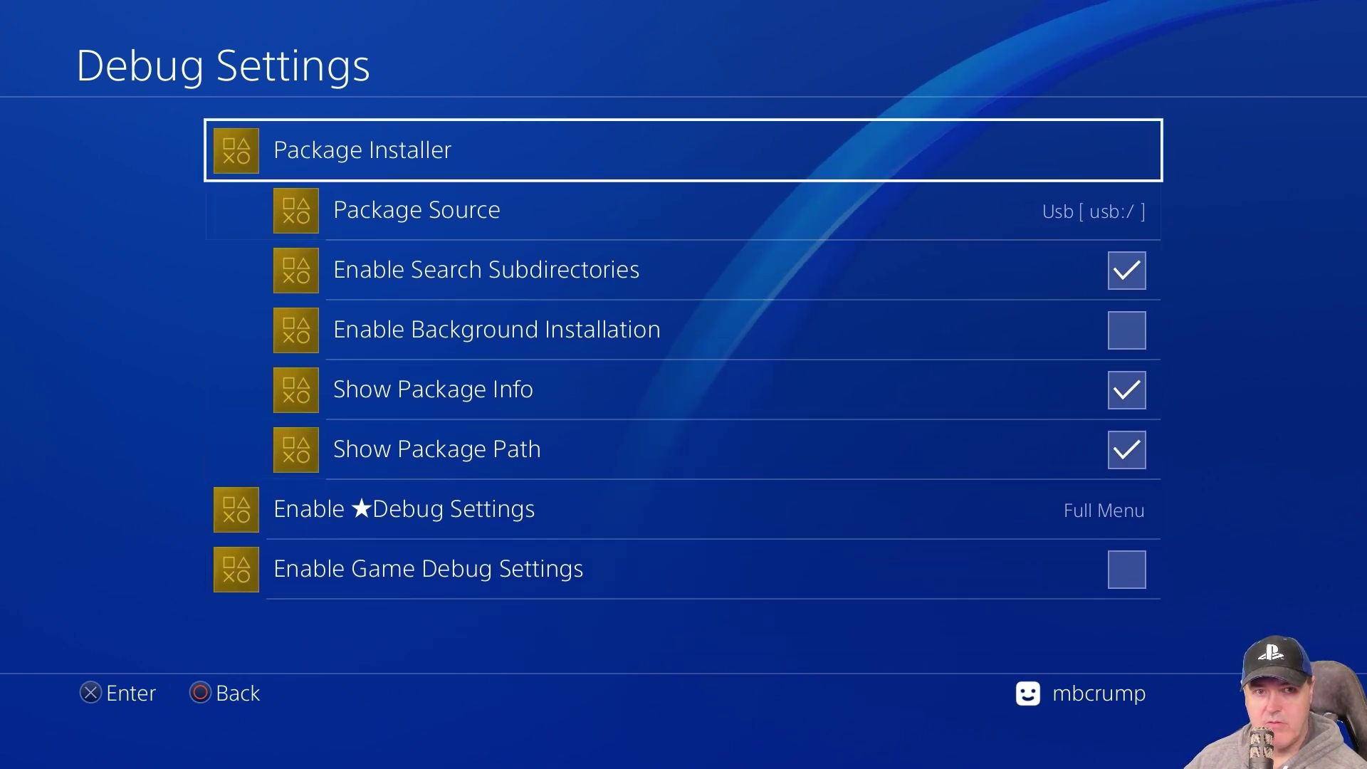
Install Raspberry.Cube.JPN.PS4-HR.pkg, the only package listed from usb0
key("Return")
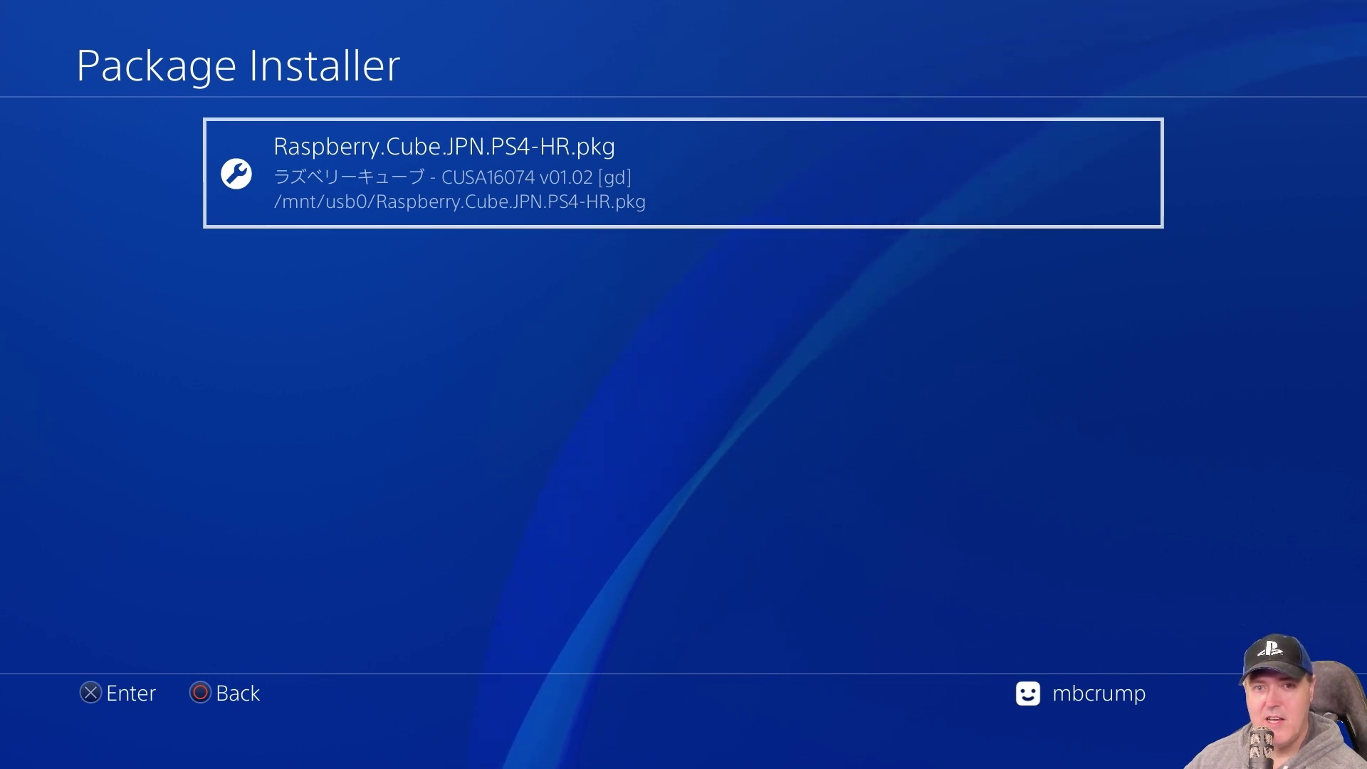
key("Return")
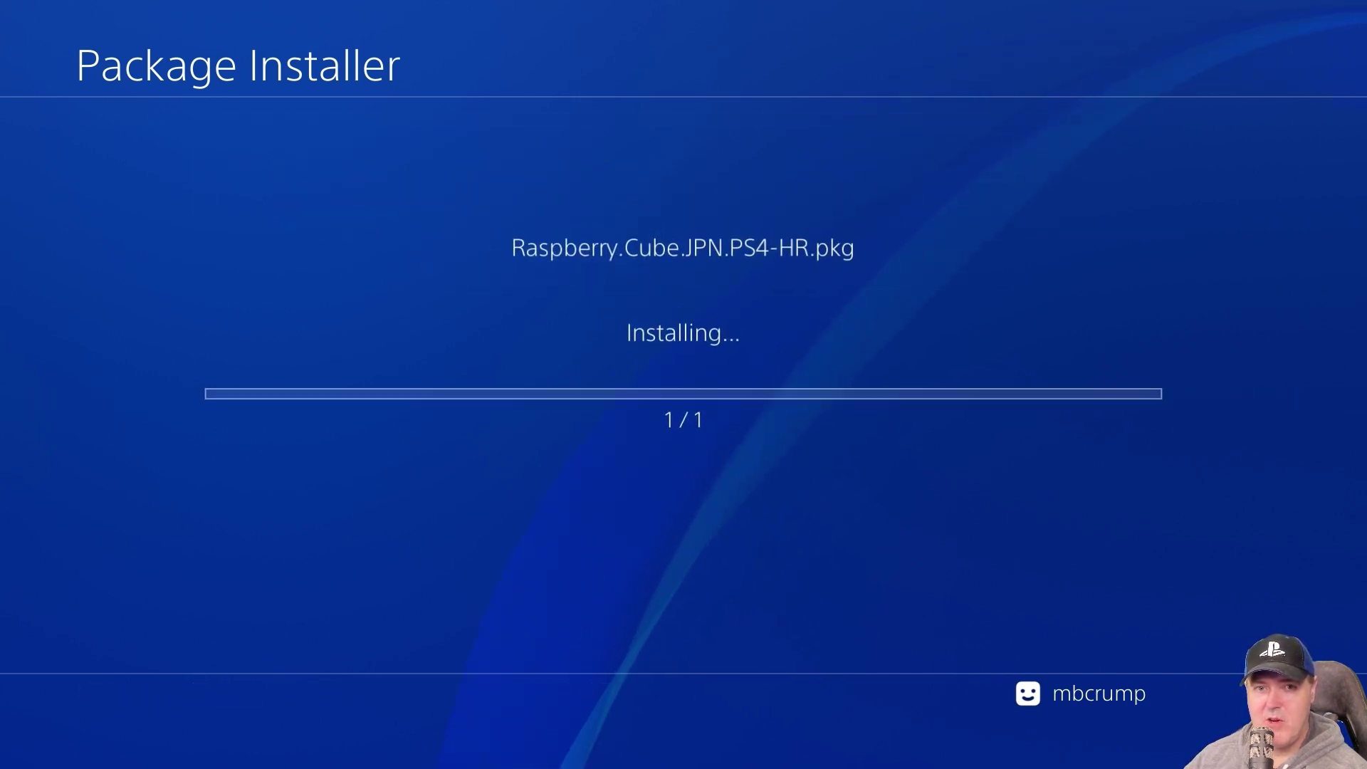